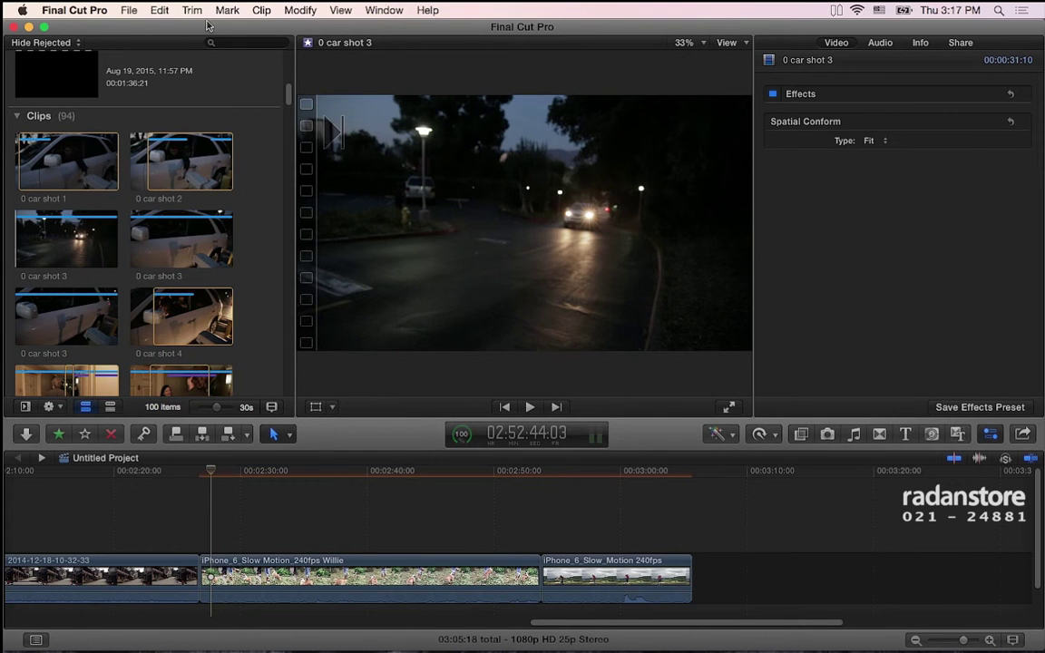
Look over the Audition commands, then select car shots 1, 2 and 4 and the Willie slow-motion clip
left_click(261, 10)
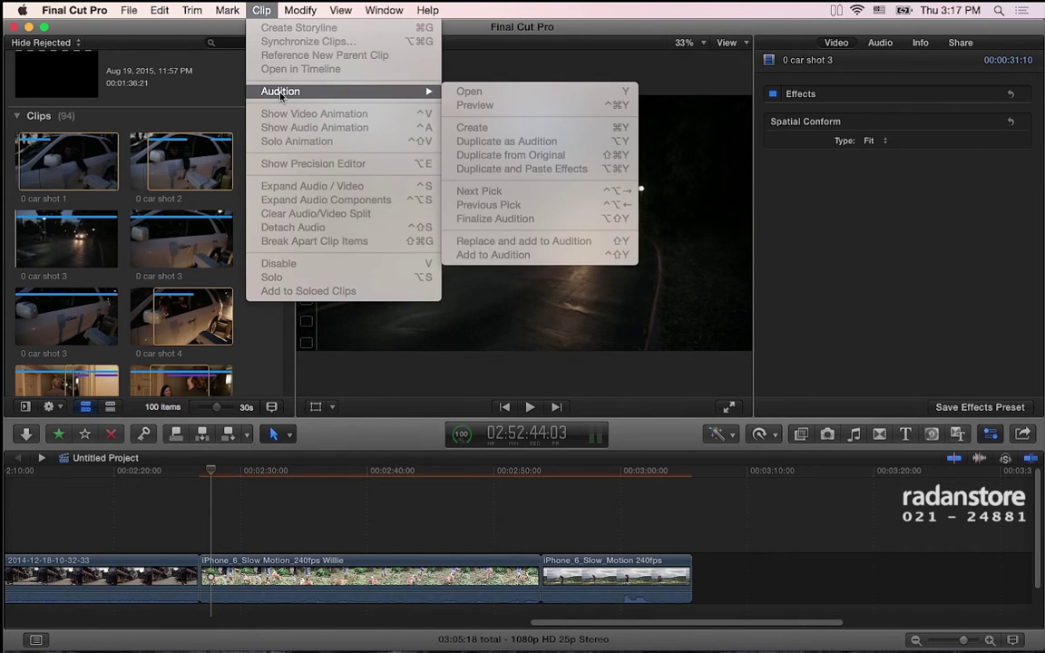
left_click(203, 30)
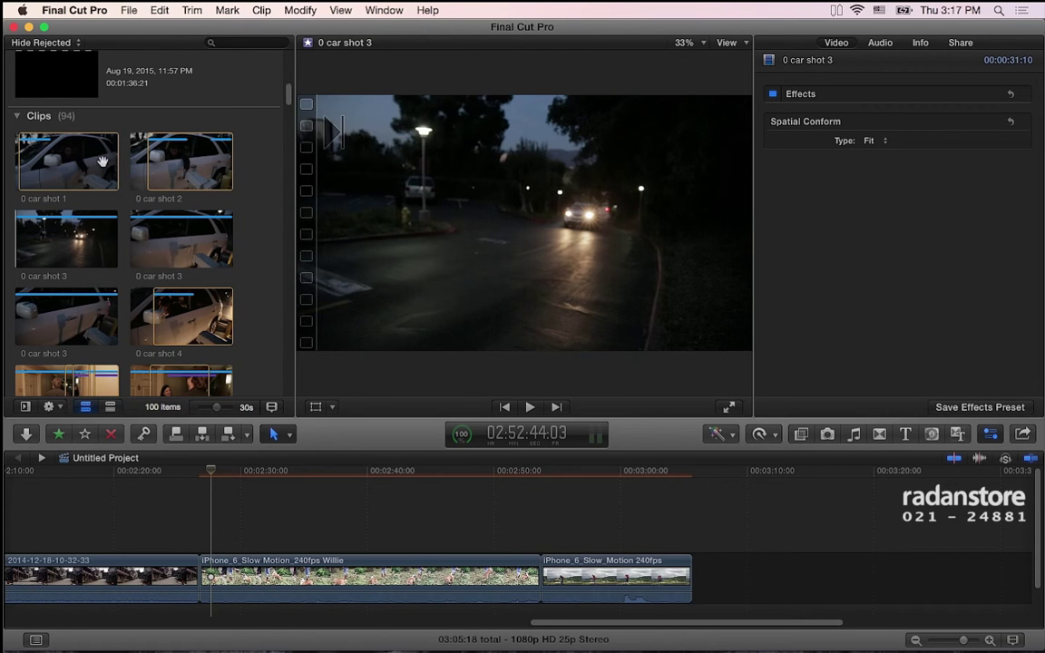
left_click(76, 149)
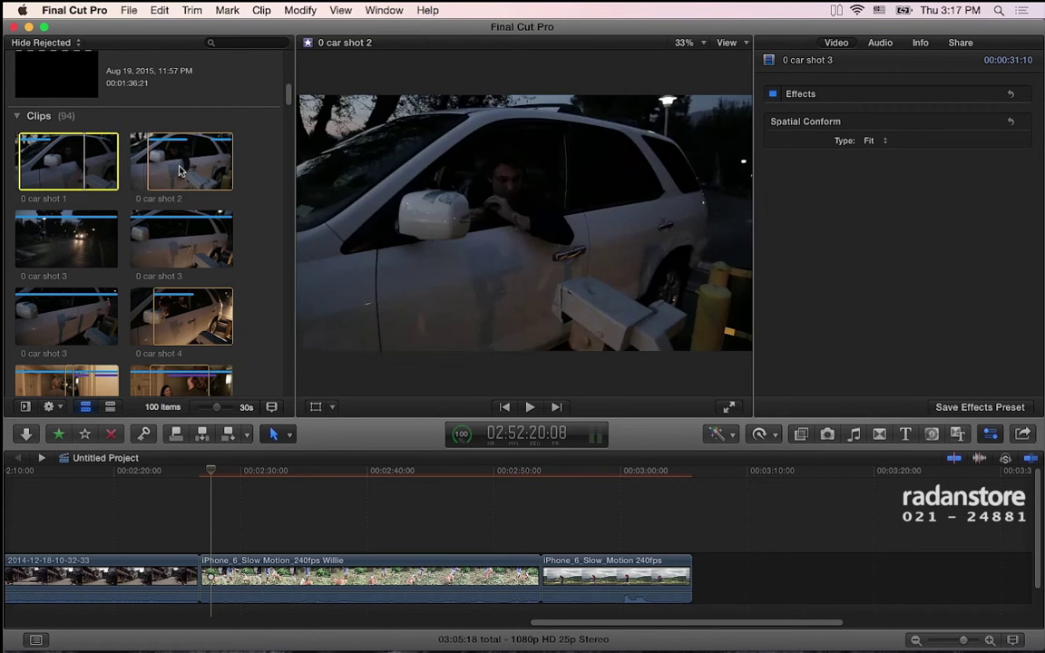
left_click(181, 159, "super")
left_click(191, 324, "super")
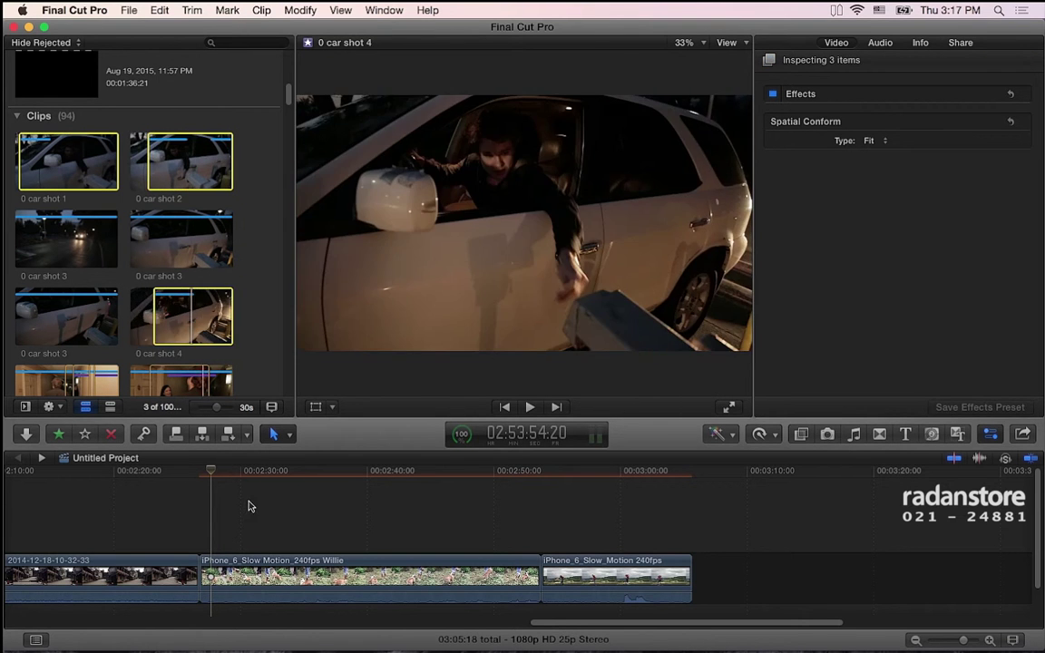
left_click(164, 543)
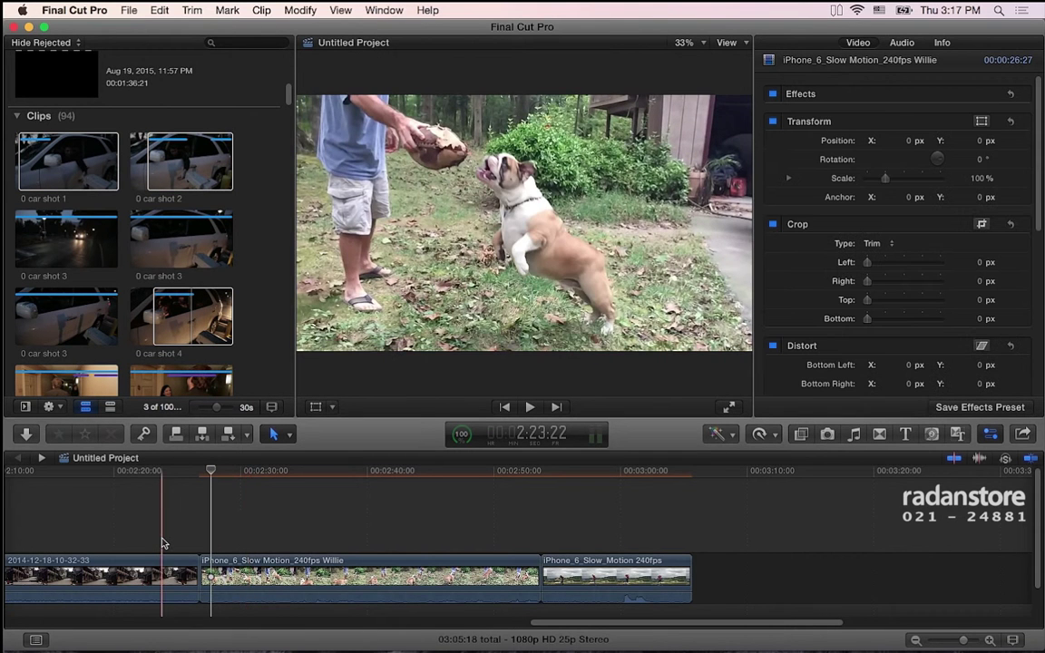
scroll(163, 543, "left", 3)
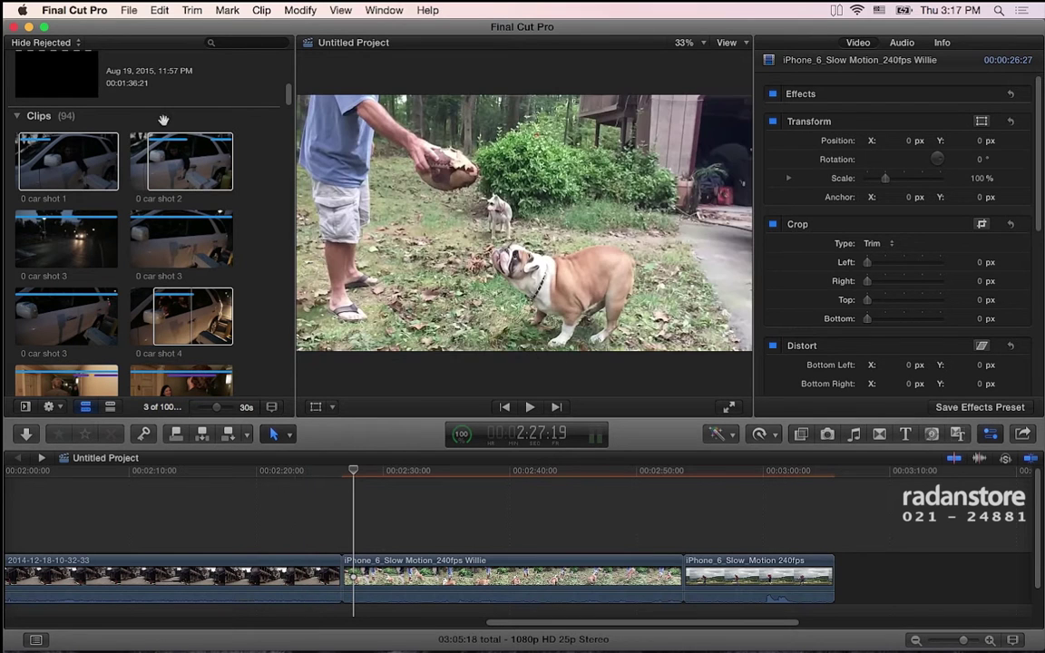
Reselect car shots 1, 2 and 4 and create an audition from them via Clip > Audition > Create
left_click(191, 170)
right_click(193, 168)
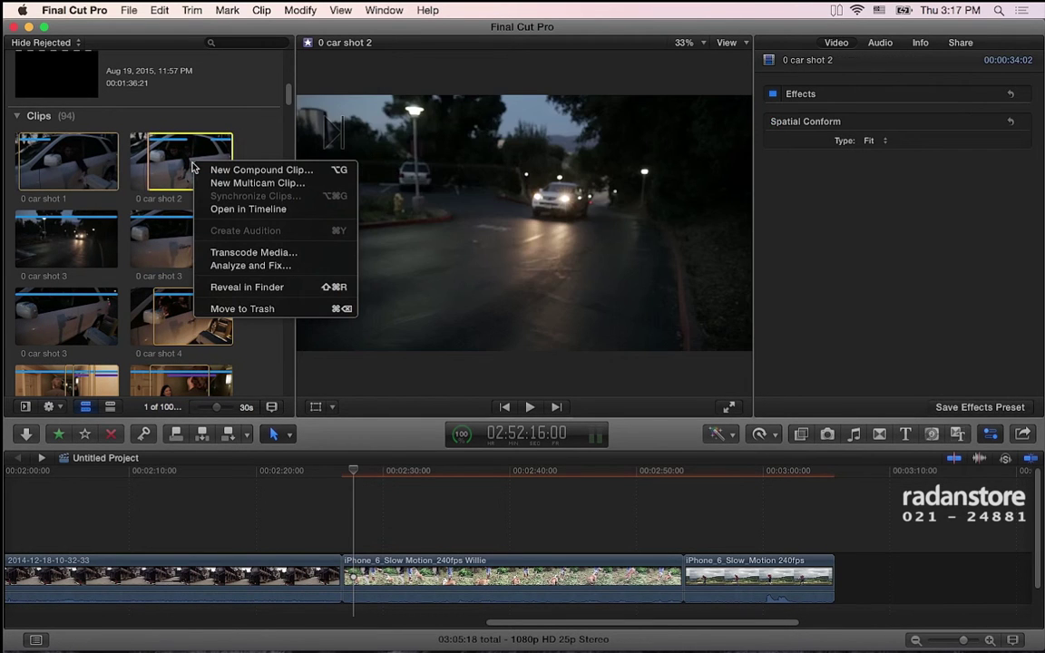
left_click(198, 41)
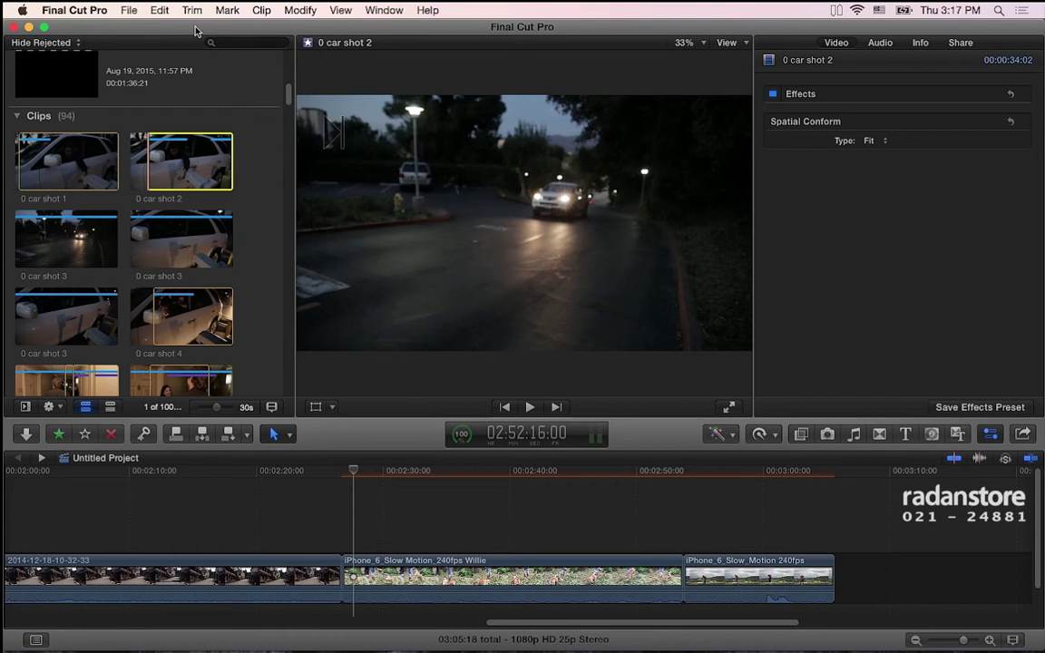
left_click(90, 166, "super")
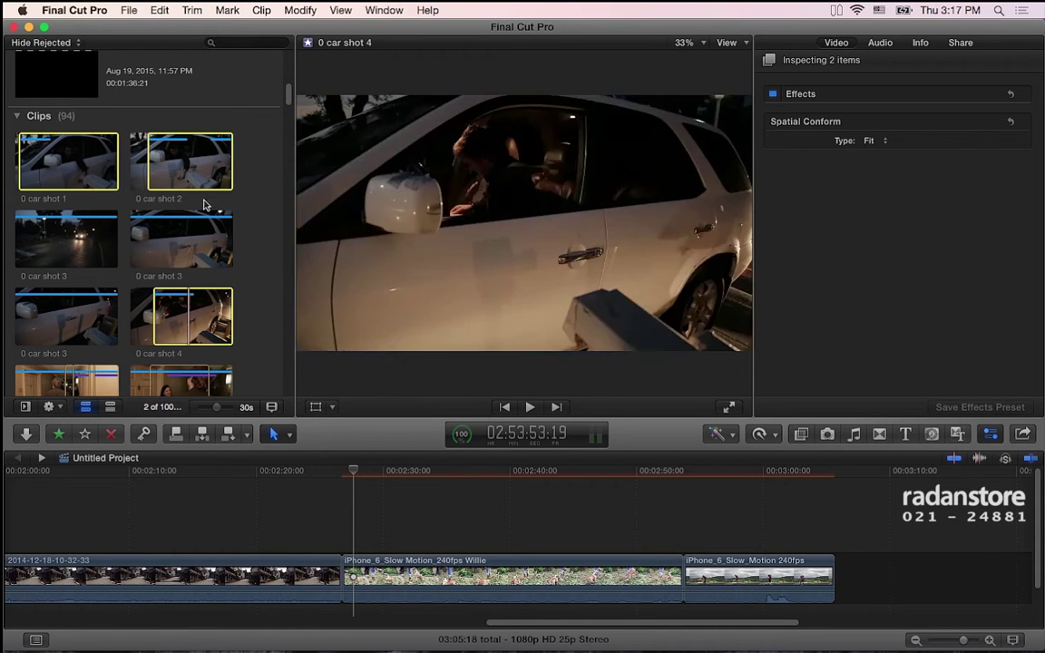
right_click(196, 172)
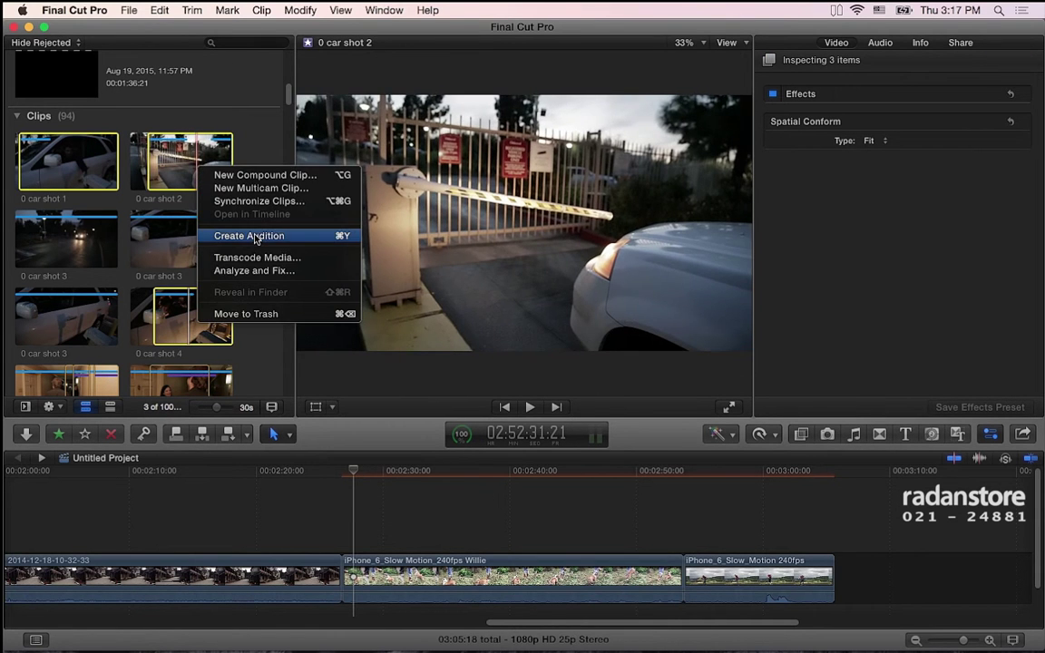
left_click(261, 10)
left_click(261, 10)
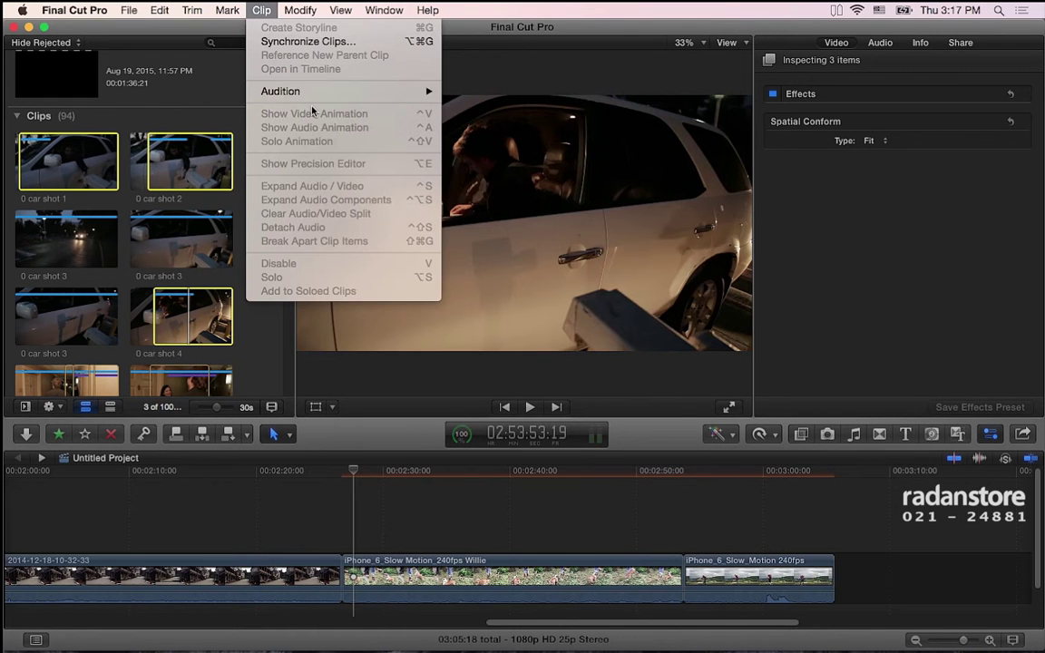
mouse_move(316, 92)
left_click(472, 127)
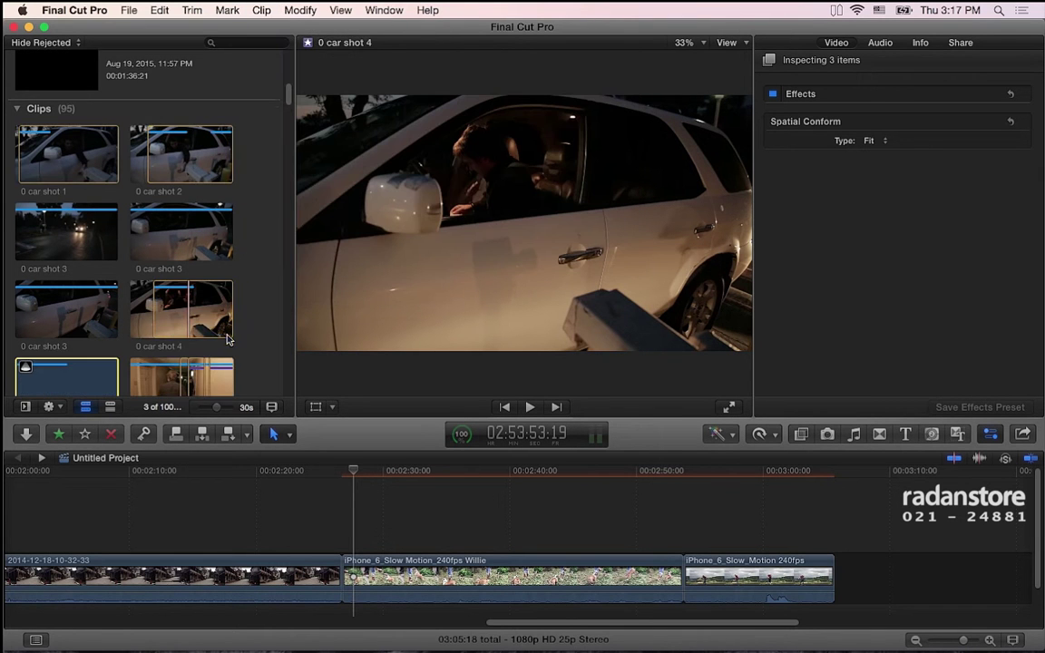
Place the audition in the timeline at the playhead and compare the car shot 1 and 2 picks
mouse_move(55, 324)
left_mouse_down()
mouse_move(347, 581)
mouse_move(349, 548)
left_mouse_up()
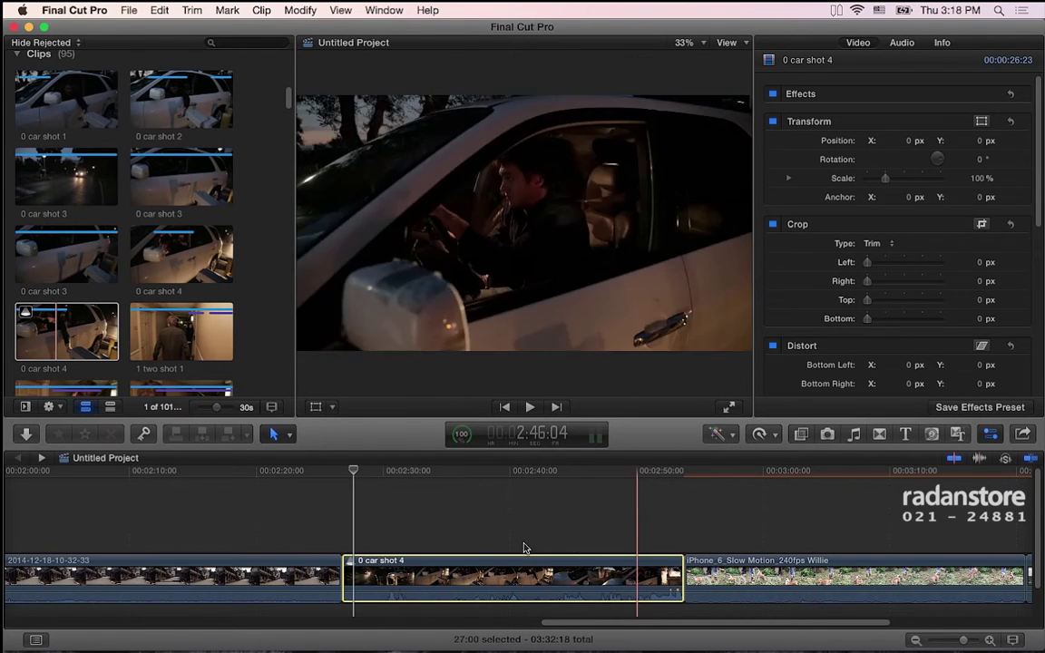
left_click(349, 560)
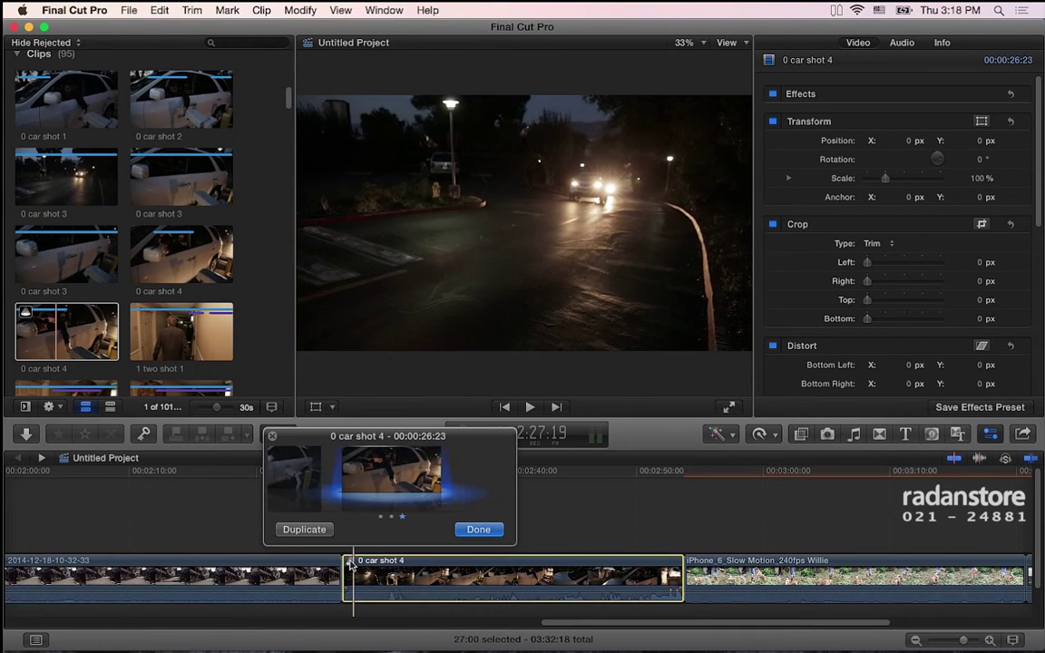
left_click(306, 484)
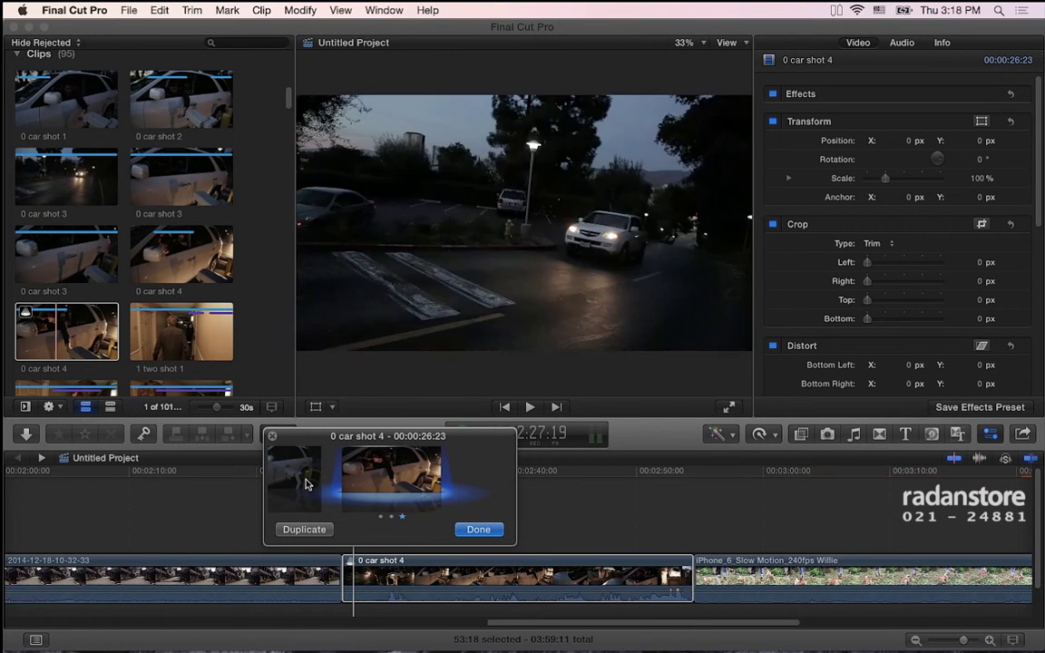
left_click(306, 484)
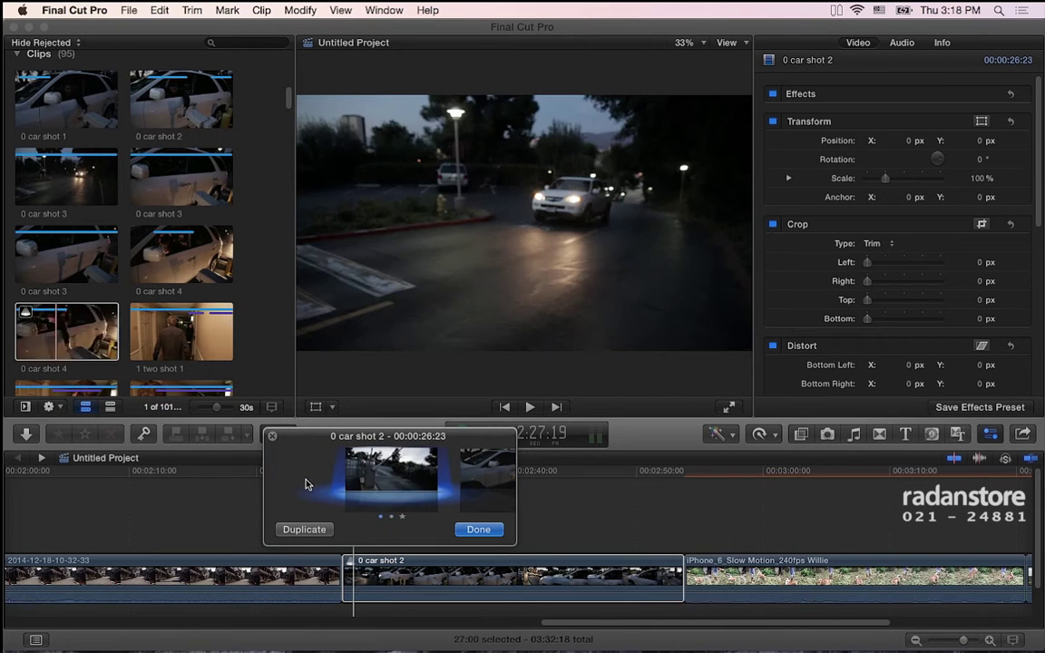
Cycle between car shots 1 and 4 and finish with car shot 4 as the pick
scroll(572, 572, "right", 3)
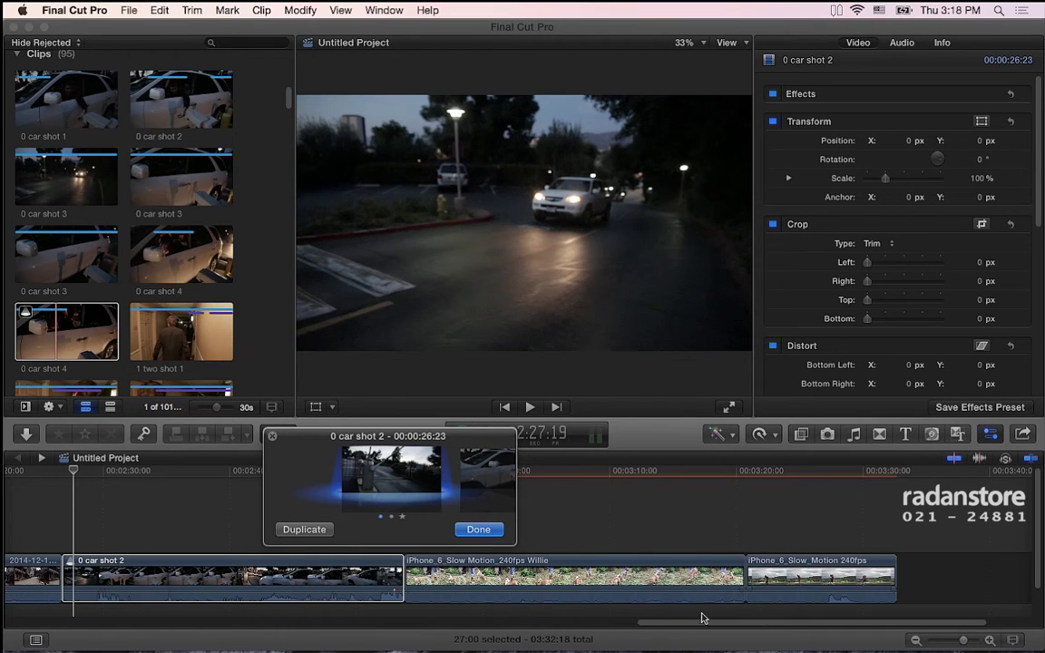
left_click(485, 488)
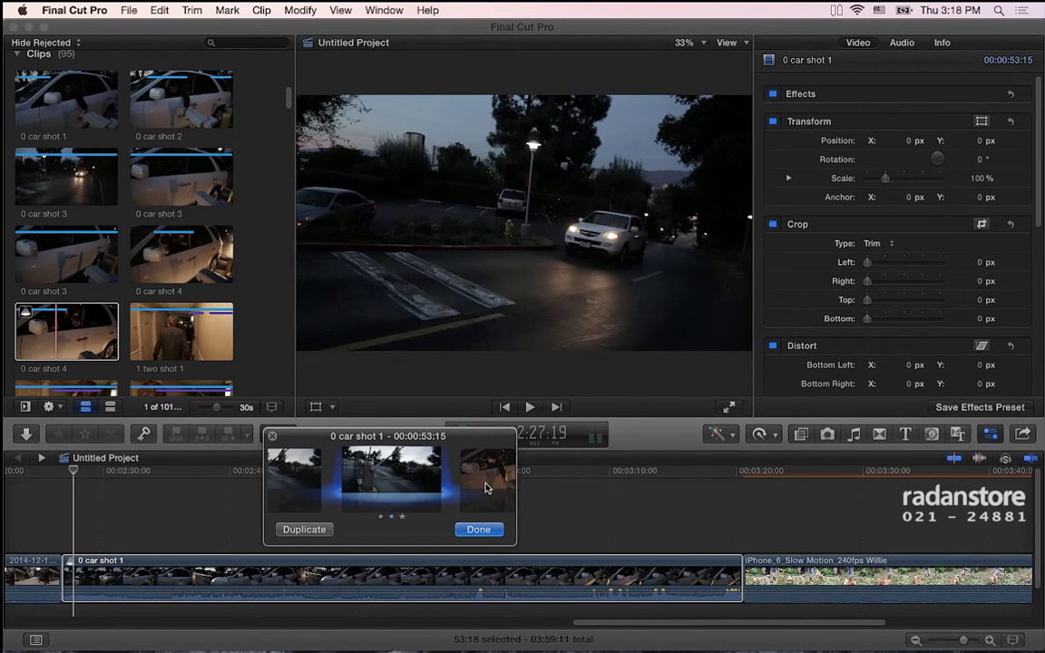
left_click(485, 488)
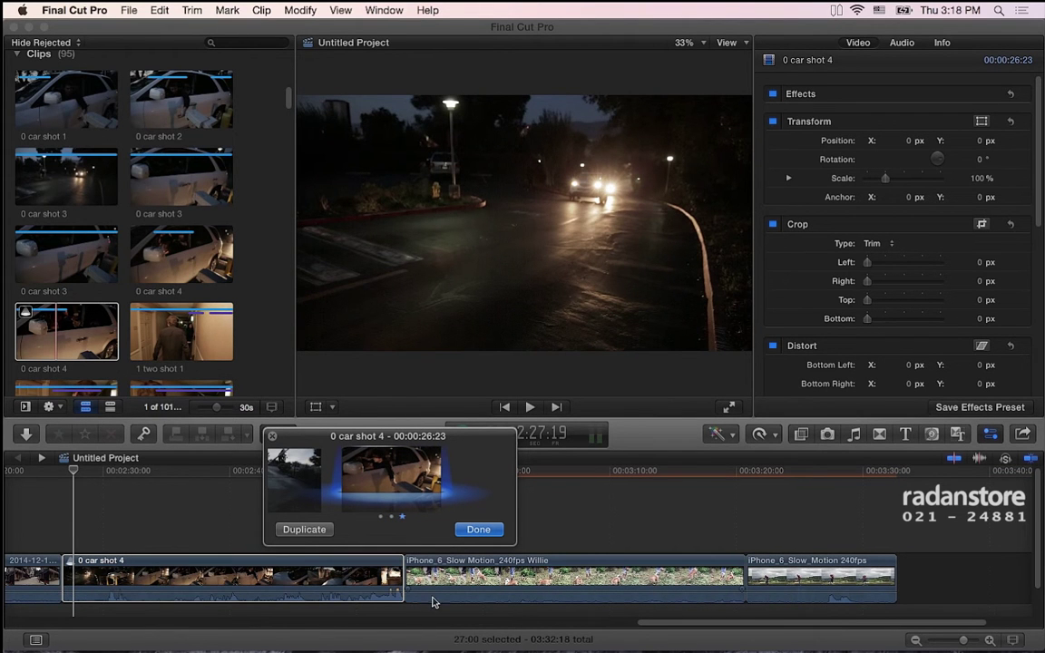
scroll(433, 602, "left", 3)
scroll(433, 601, "left", 1)
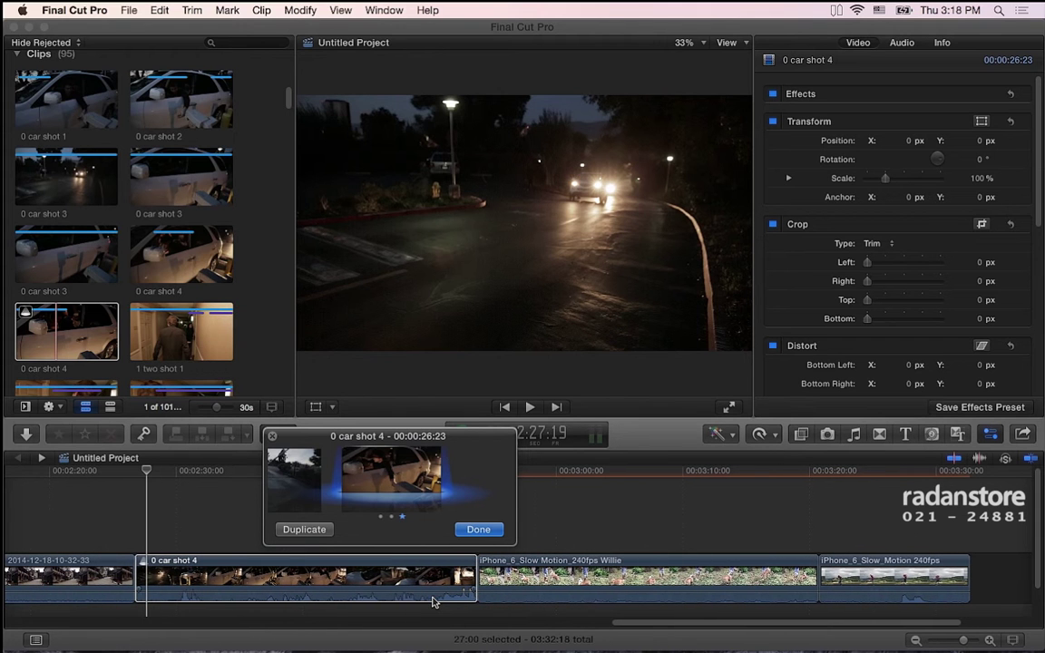
left_click(306, 493)
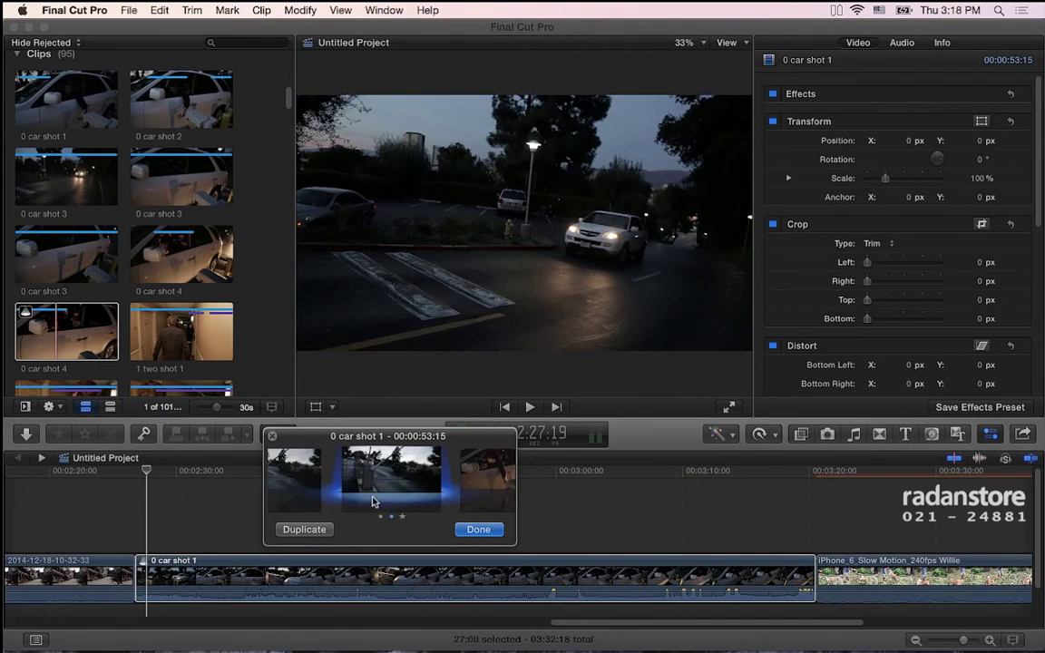
left_click(500, 487)
left_click(478, 529)
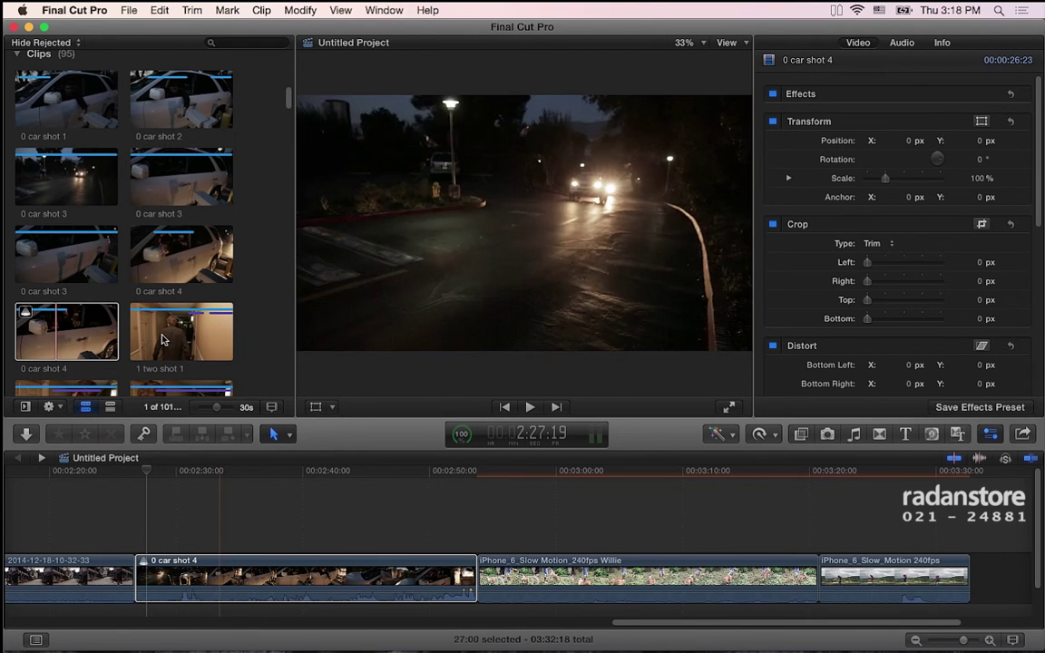
Add car shot 3 to the timeline audition, preview the picks, and keep car shot 4
left_click(156, 188)
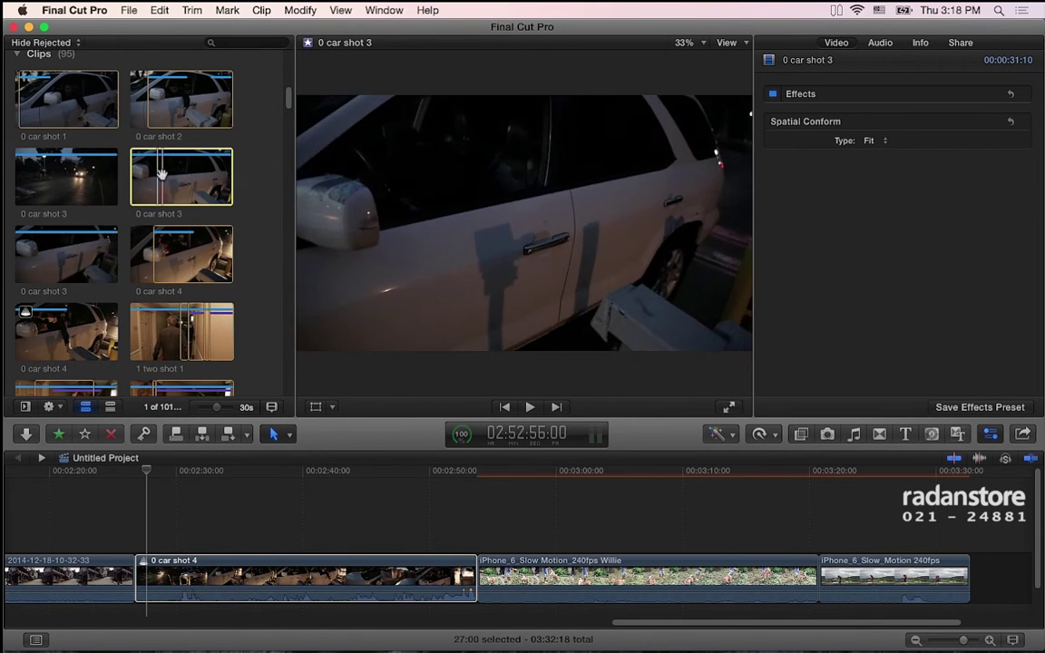
mouse_move(145, 172)
left_mouse_down()
mouse_move(229, 505)
mouse_move(262, 572)
left_mouse_up()
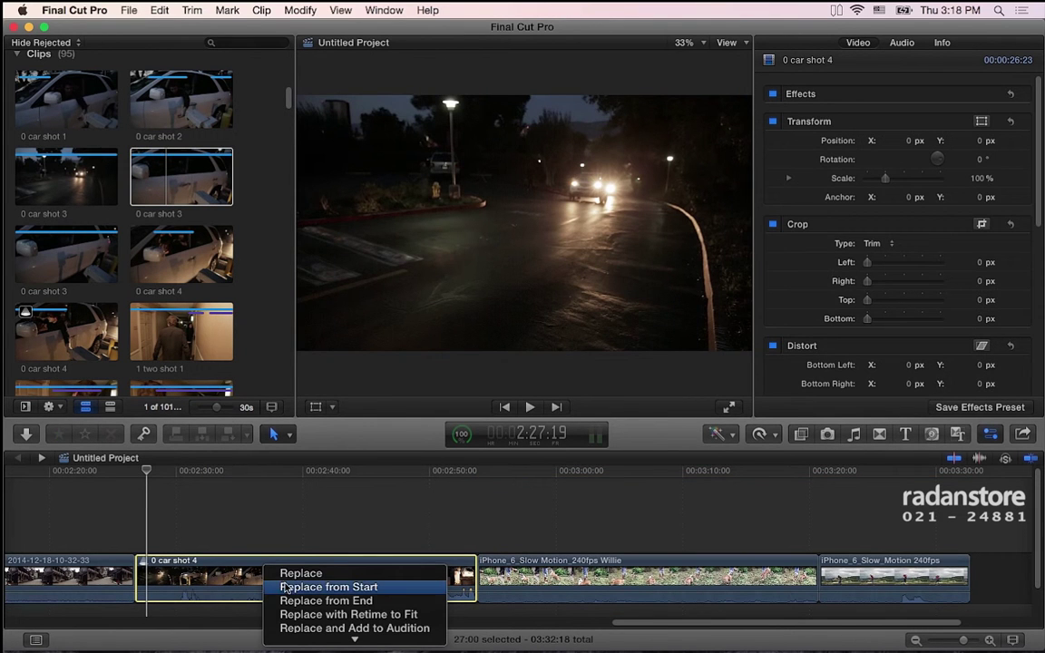
mouse_move(354, 636)
left_click(349, 614)
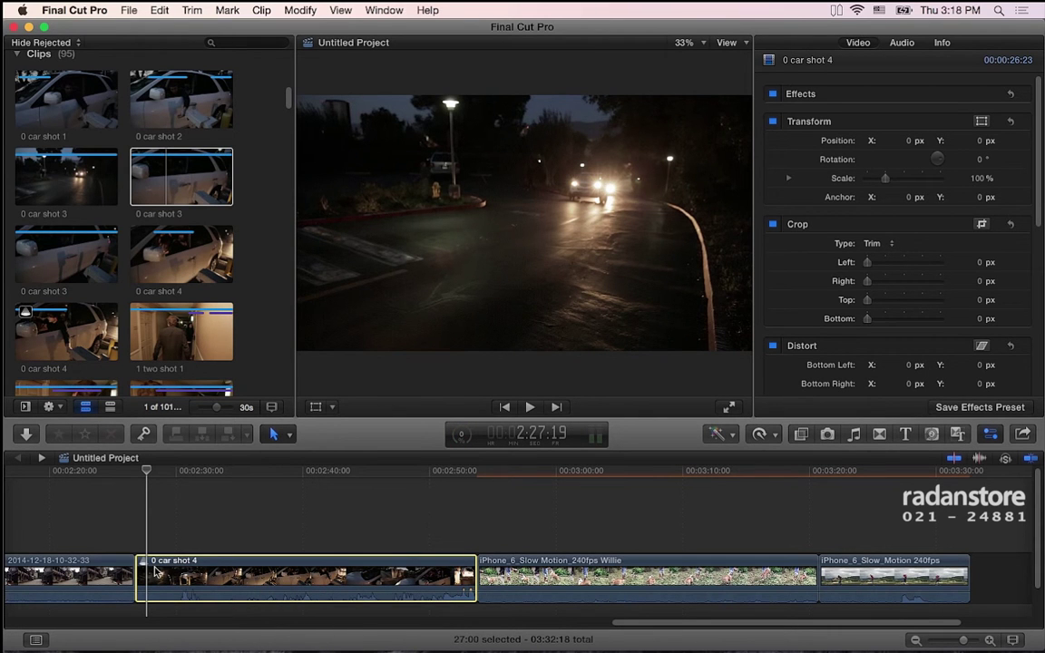
key("y")
key("space")
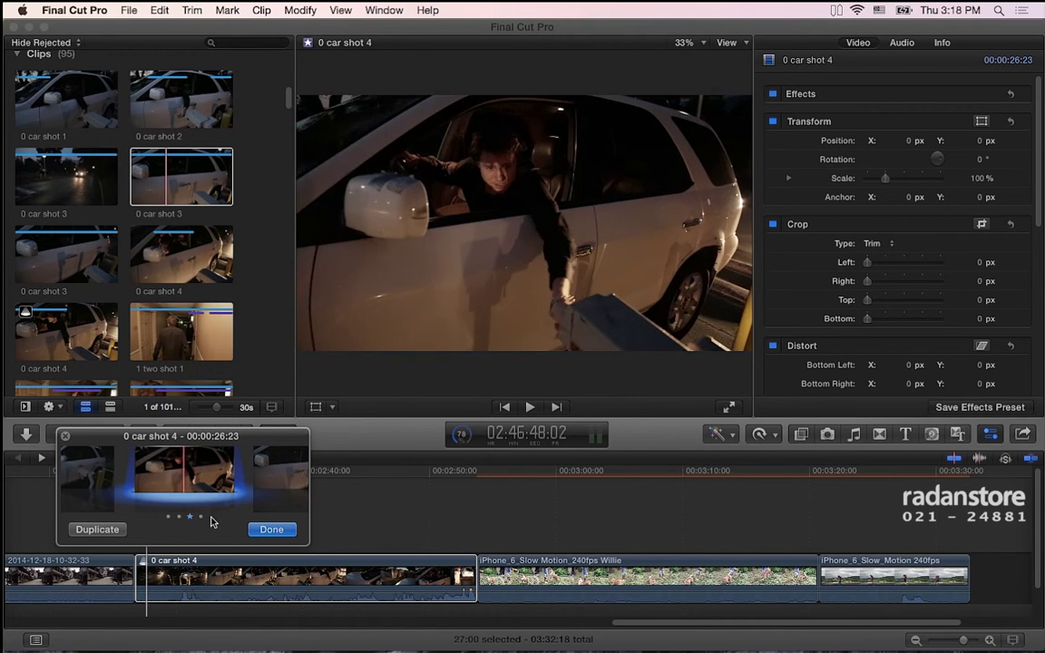
key("Return")
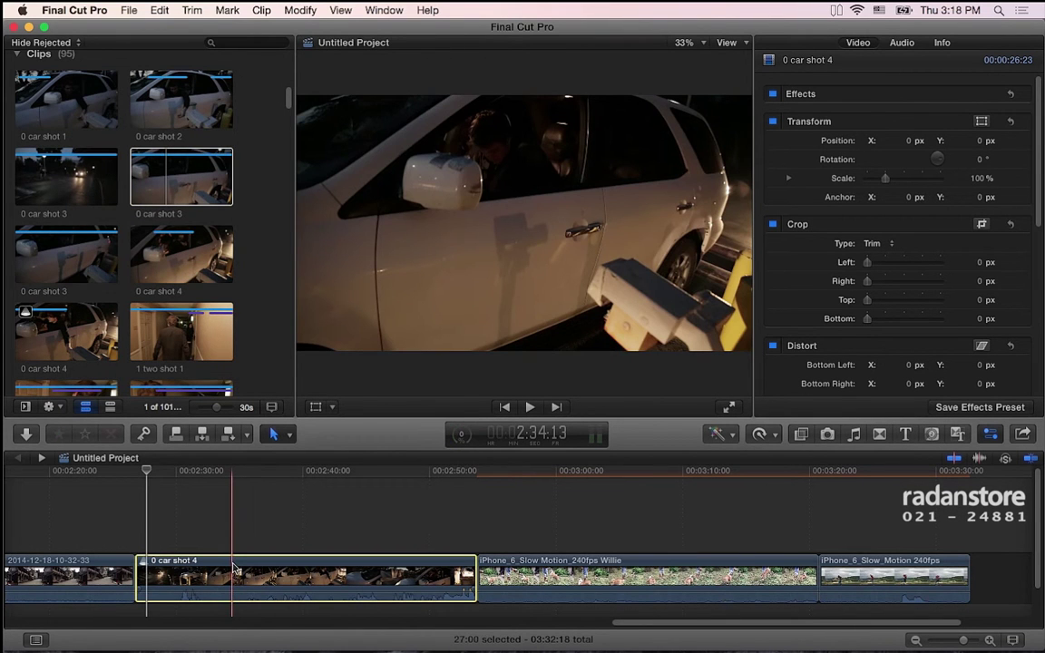
Lift car shot 4 above the storyline and tint its shadows blue with a slight global green shift
left_click_drag(251, 564, 252, 532)
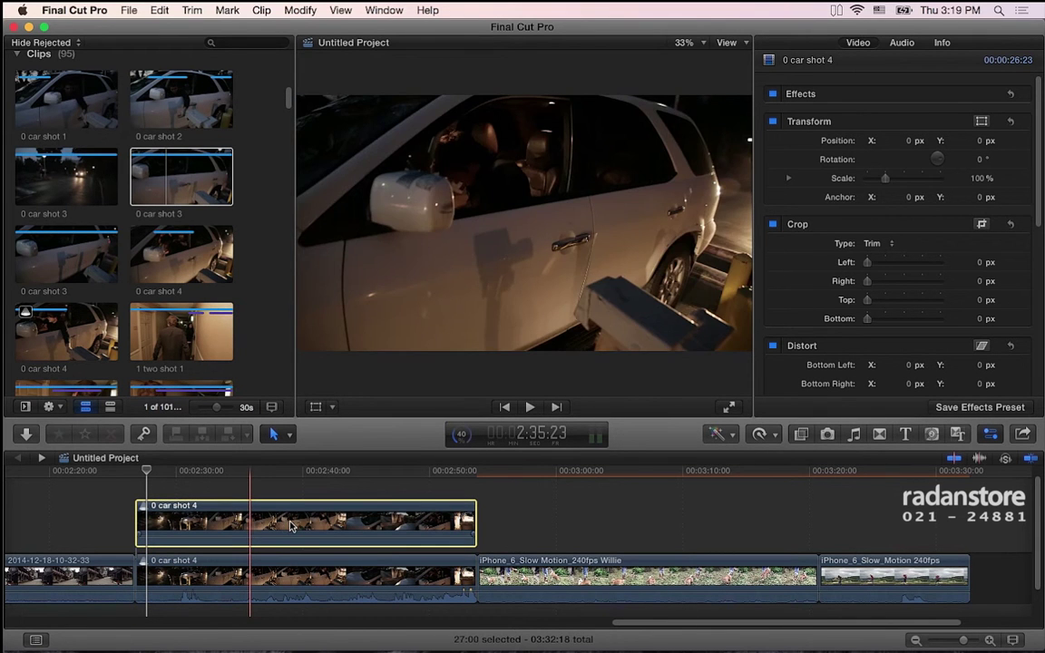
key("super+6")
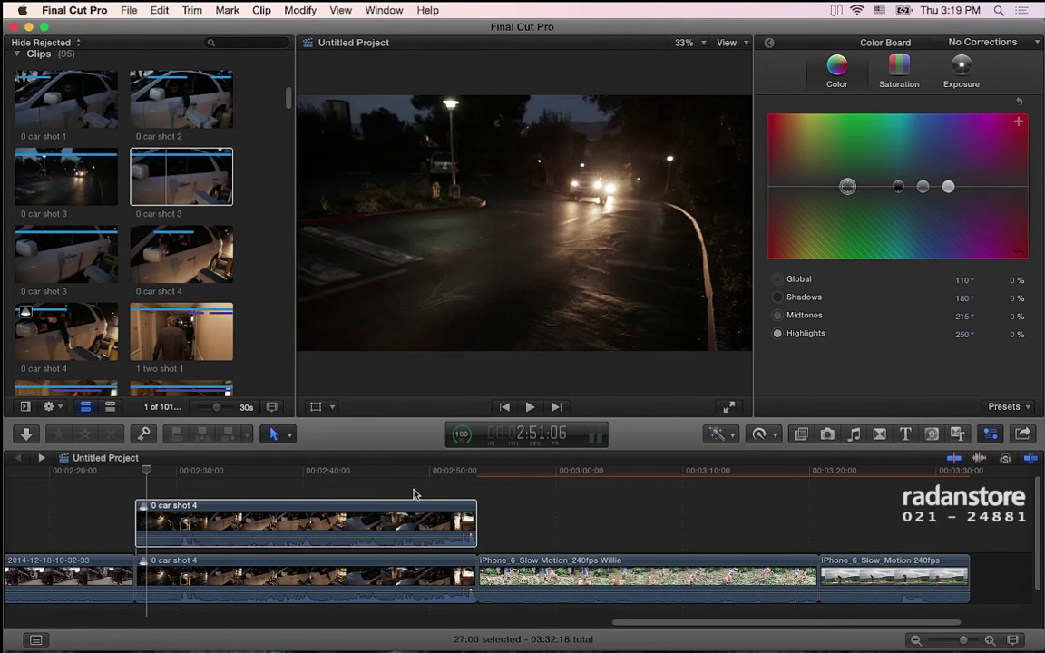
left_click(340, 472)
left_click_drag(341, 475, 336, 474)
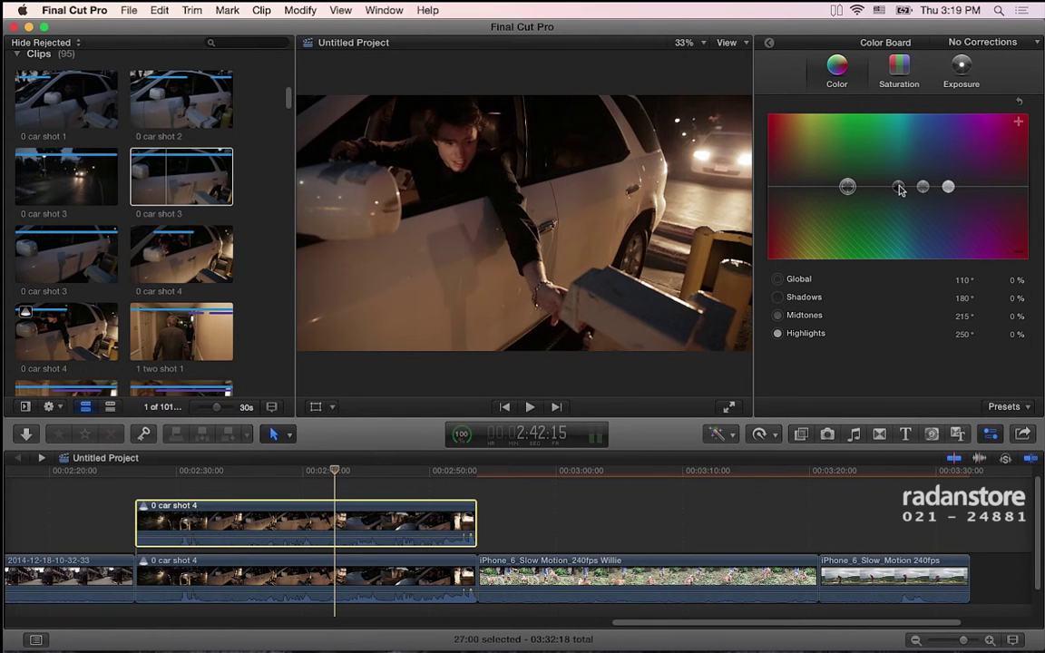
mouse_move(900, 188)
left_mouse_down()
mouse_move(944, 179)
mouse_move(928, 186)
left_mouse_up()
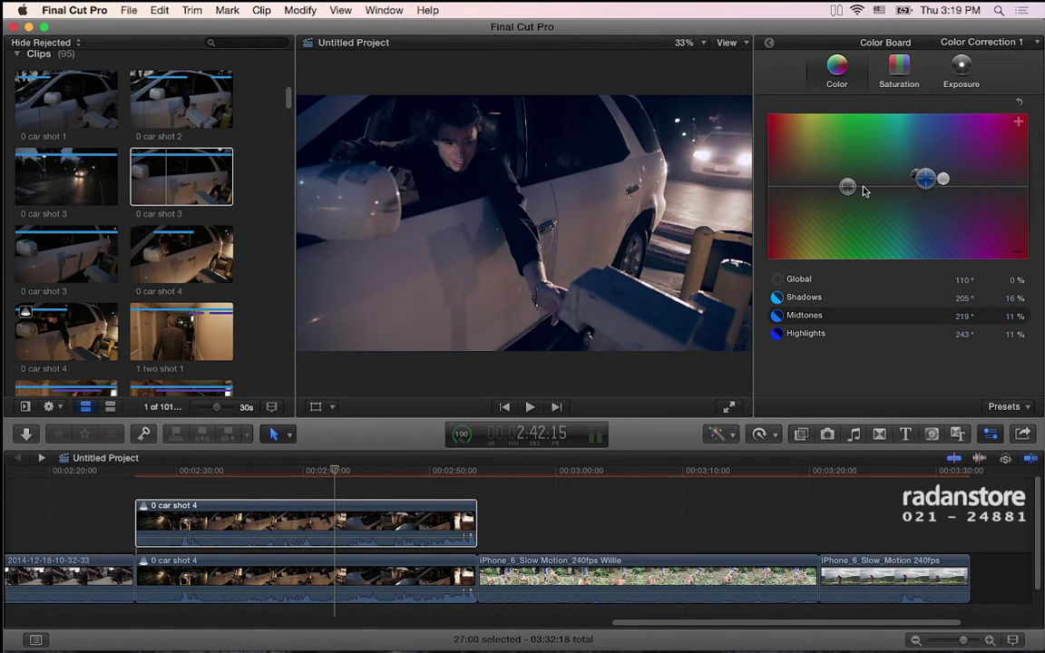
left_click_drag(848, 187, 849, 187)
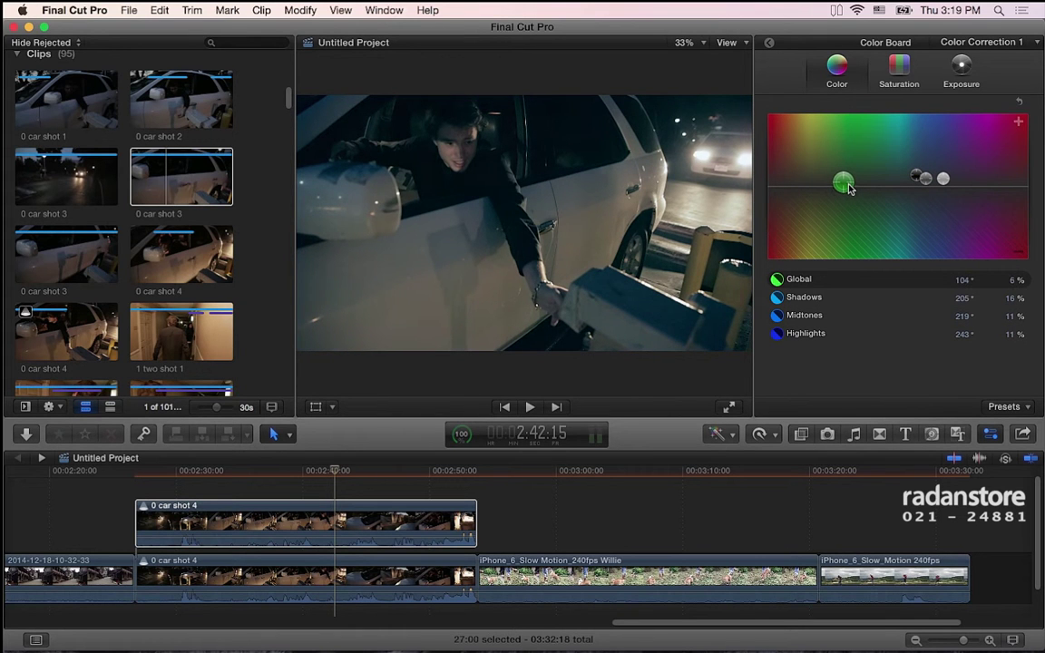
Darken exposure shadows and midtones slightly and pull highlights down to -16%
left_click(961, 71)
left_click_drag(836, 188, 839, 193)
left_click_drag(914, 195, 915, 197)
left_click_drag(991, 187, 994, 205)
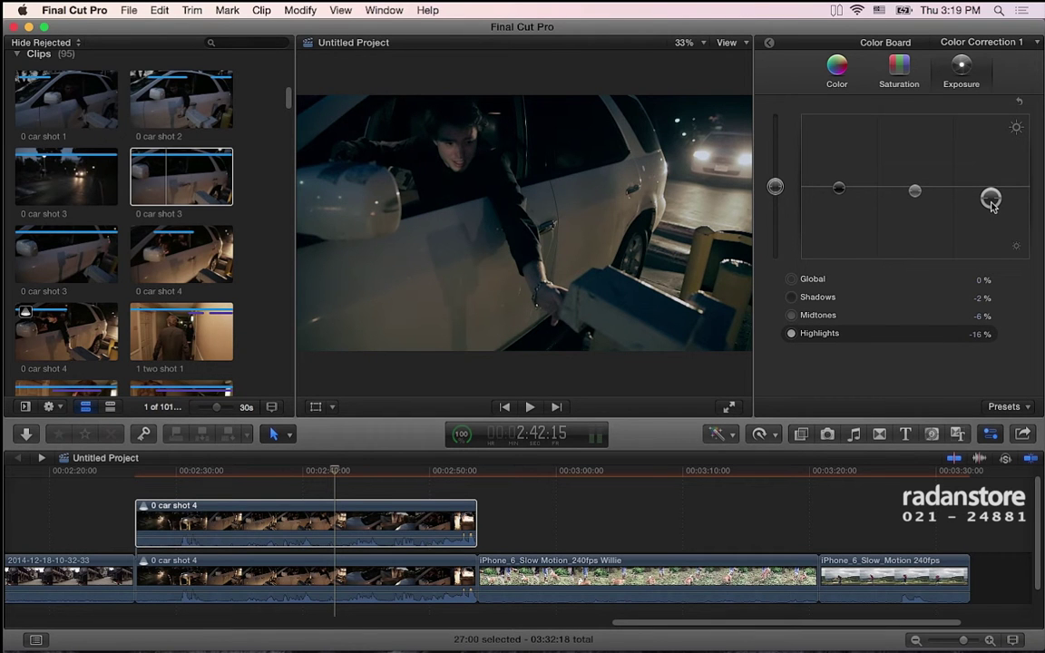
Darken midtones to -10% and reduce global saturation to -14%
left_click_drag(913, 198, 917, 198)
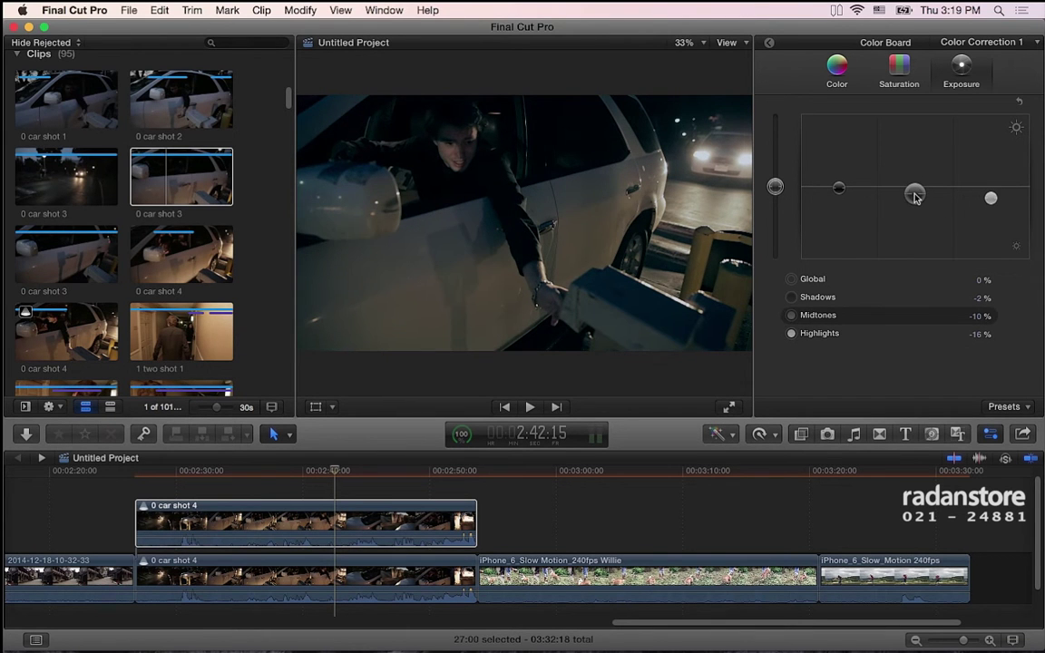
left_click(900, 68)
left_click_drag(775, 188, 778, 205)
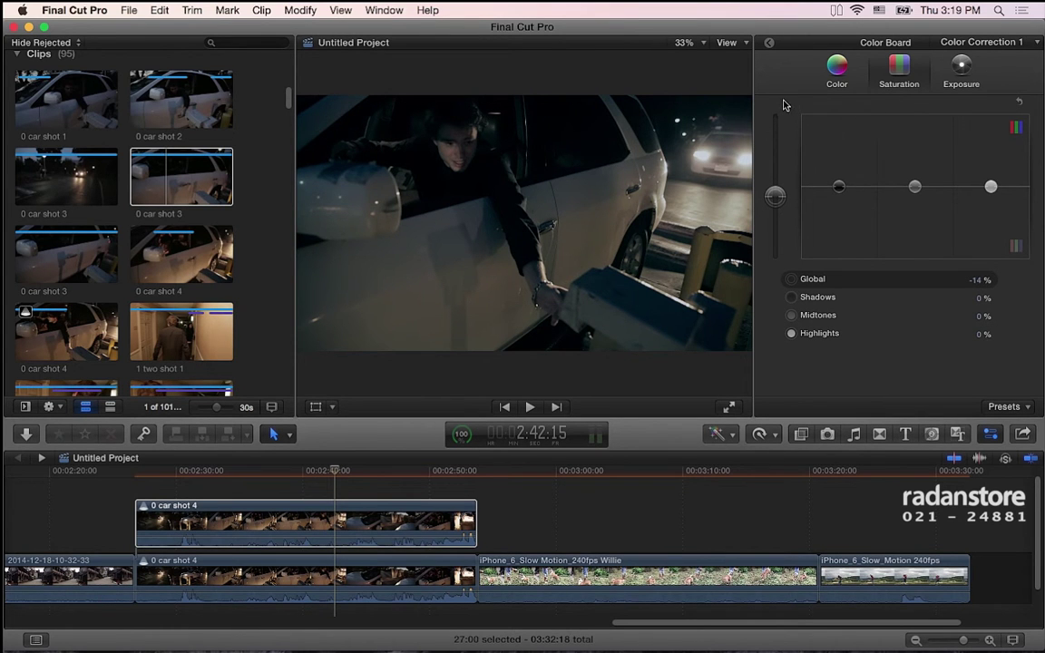
Darken exposure shadows to -4%, fine-tune global exposure, and return to the Video inspector
key("ctrl+super+c")
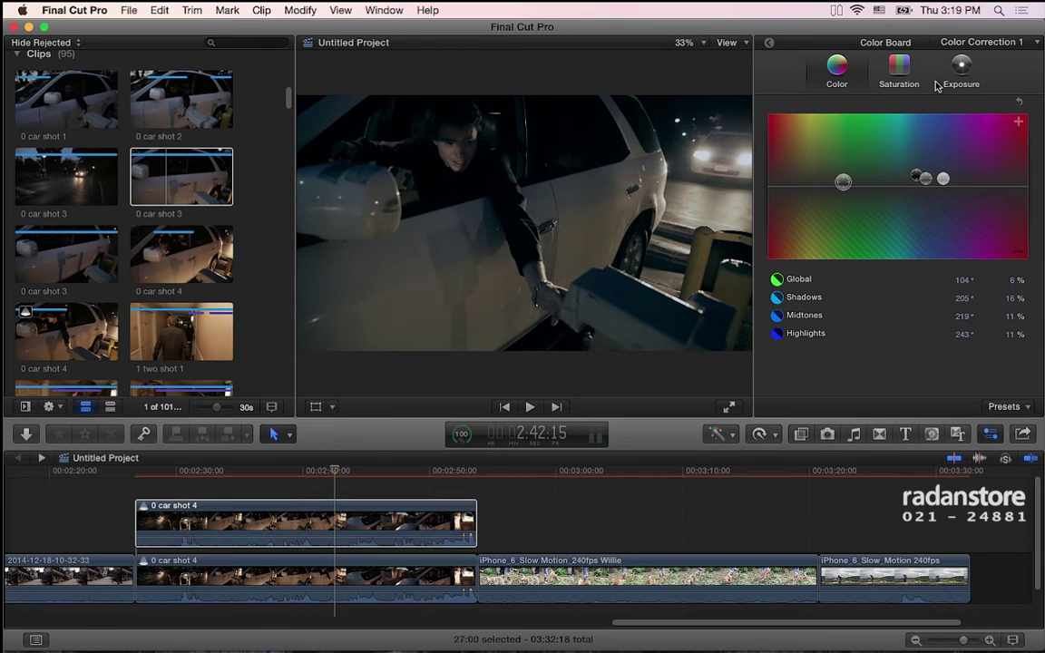
left_click(937, 85)
left_click_drag(839, 192, 839, 195)
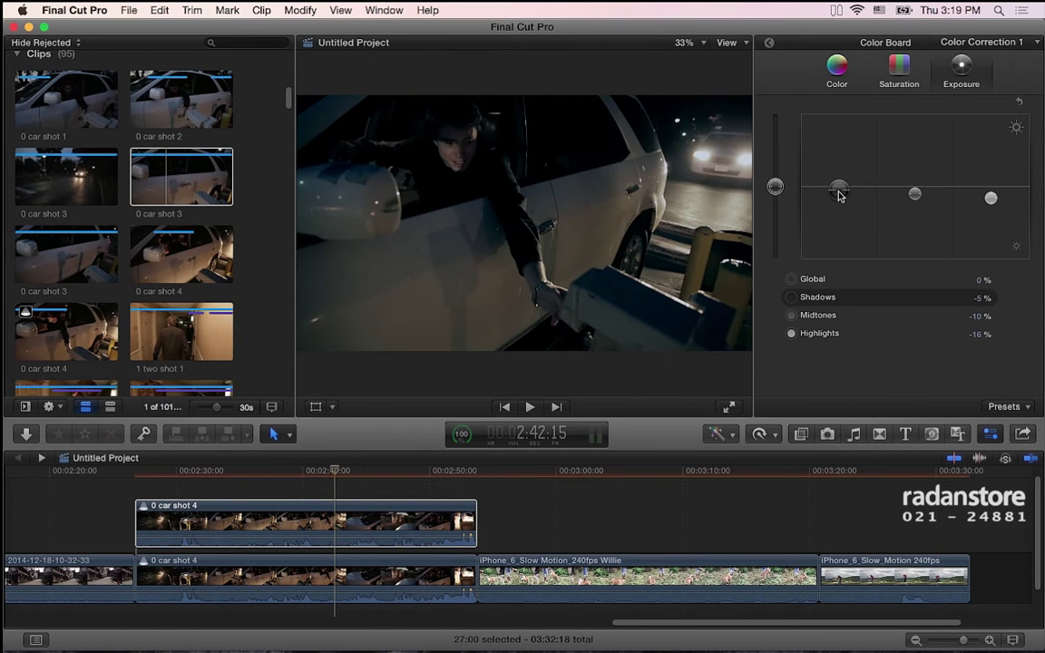
left_click_drag(774, 194, 774, 192)
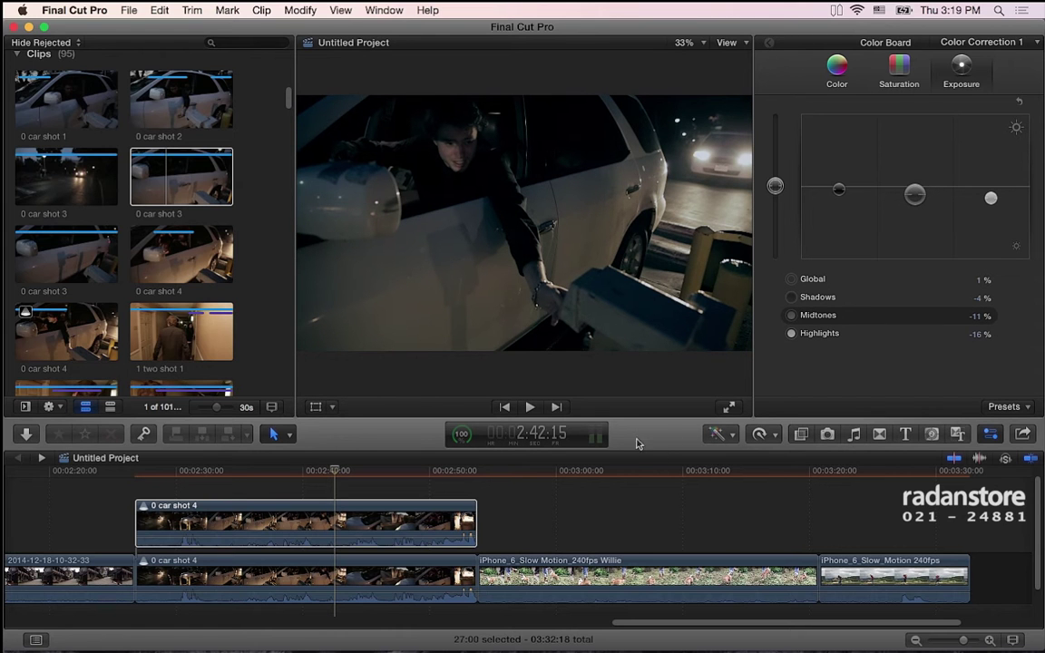
key("super+6")
key("s")
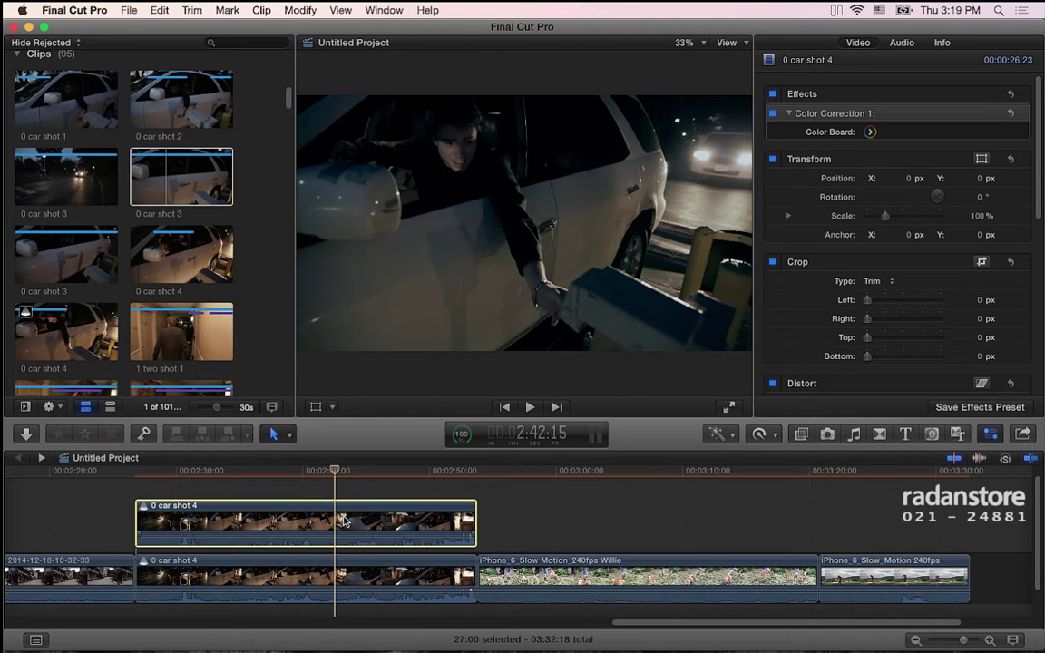
key("v")
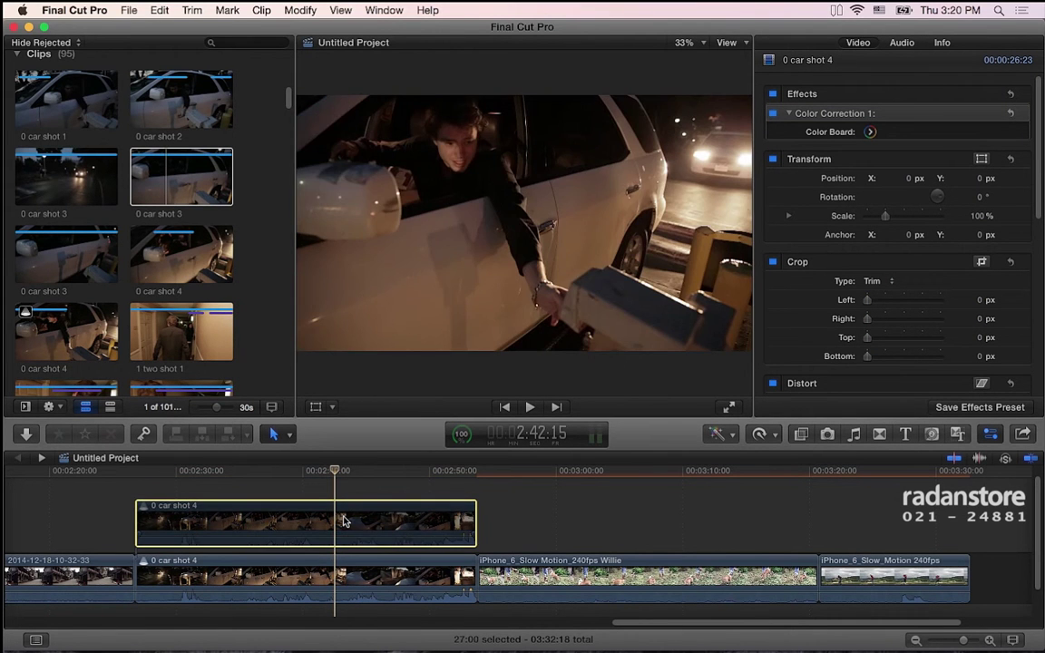
key("v")
left_click_drag(343, 521, 683, 521)
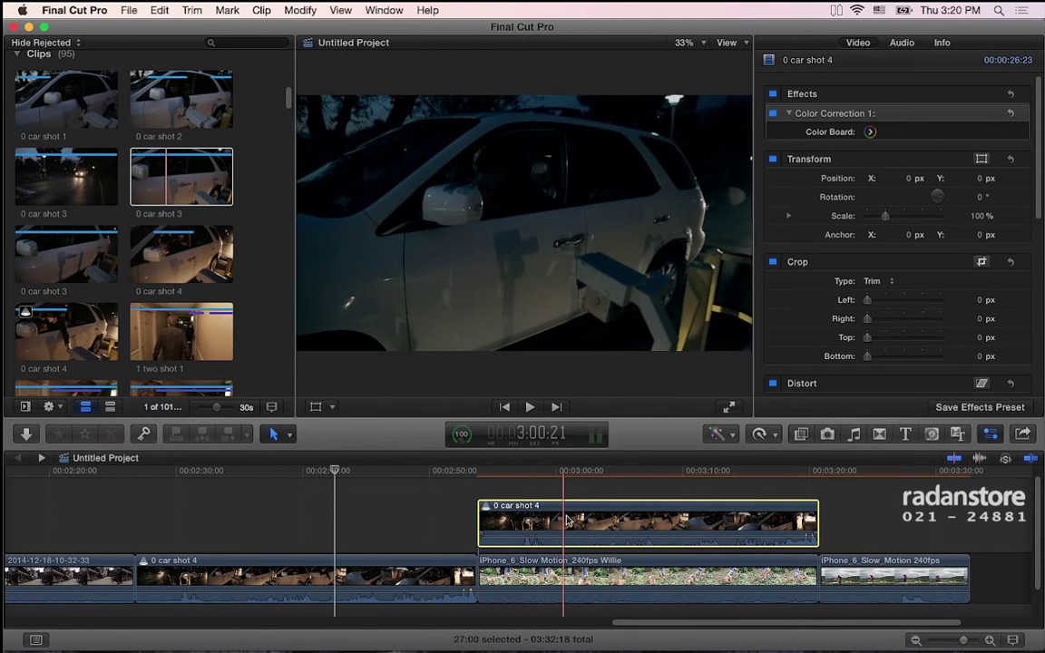
scroll(567, 522, "left", 3)
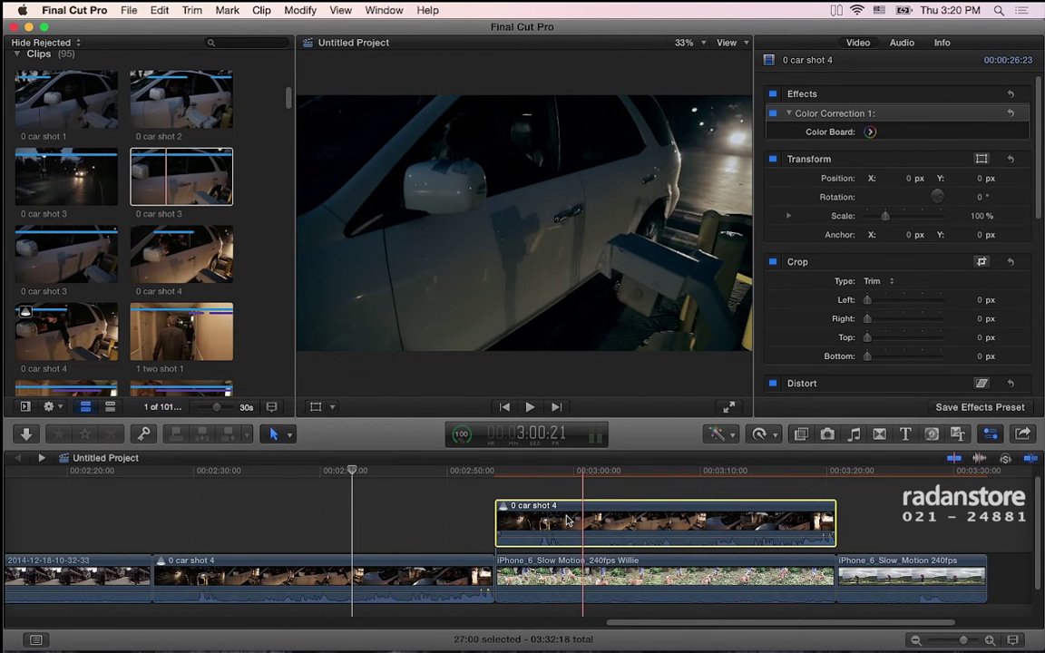
left_click_drag(542, 523, 242, 522)
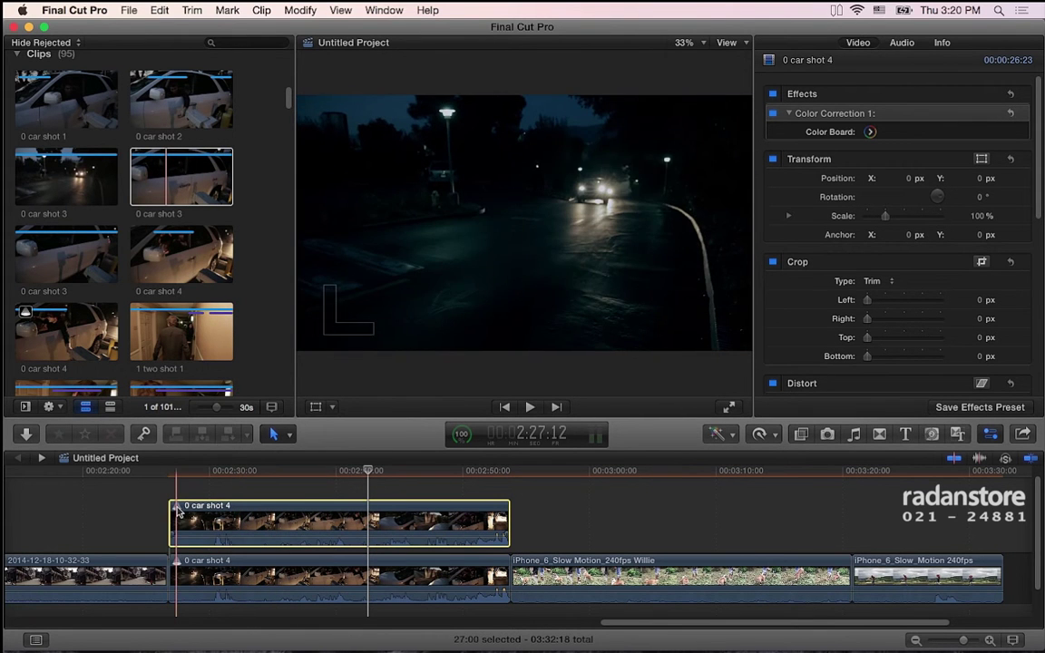
left_click(176, 508)
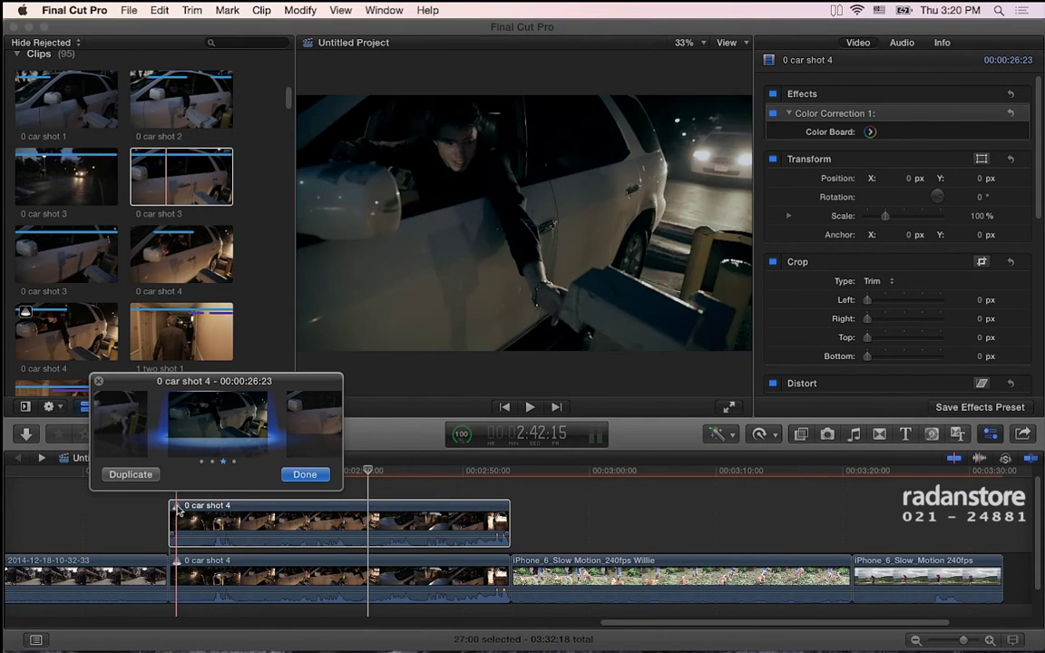
left_click(317, 417)
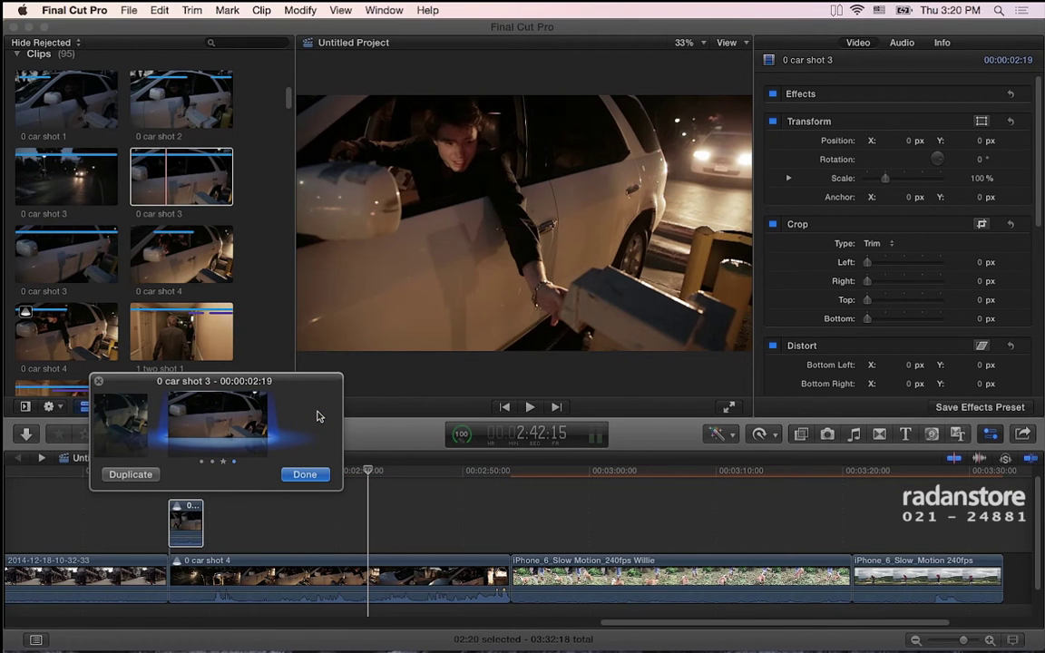
left_click(109, 426)
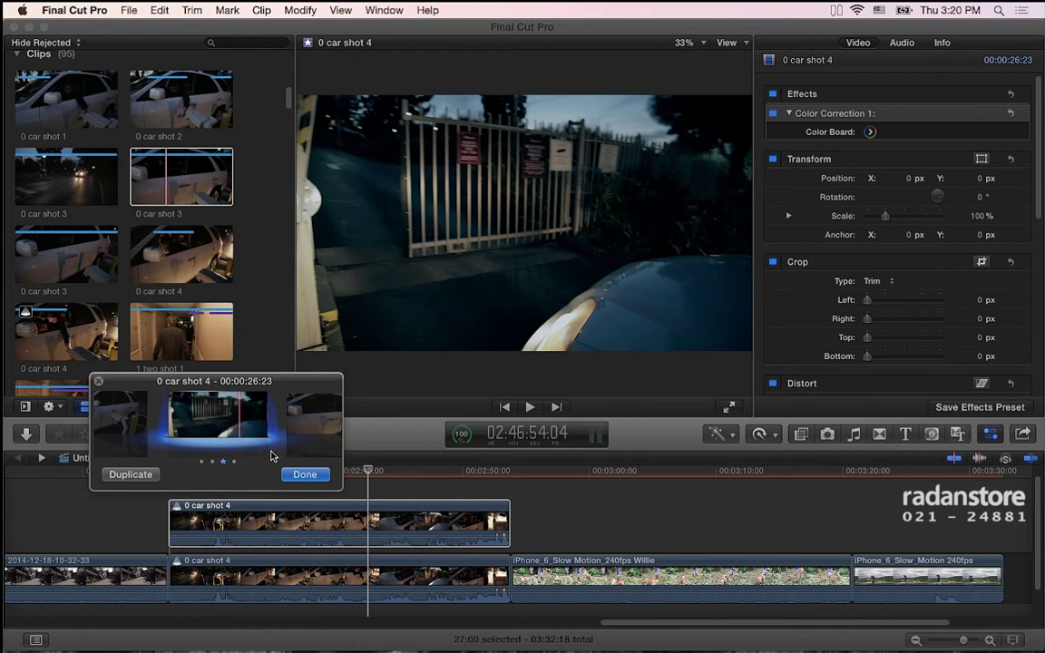
left_click(305, 475)
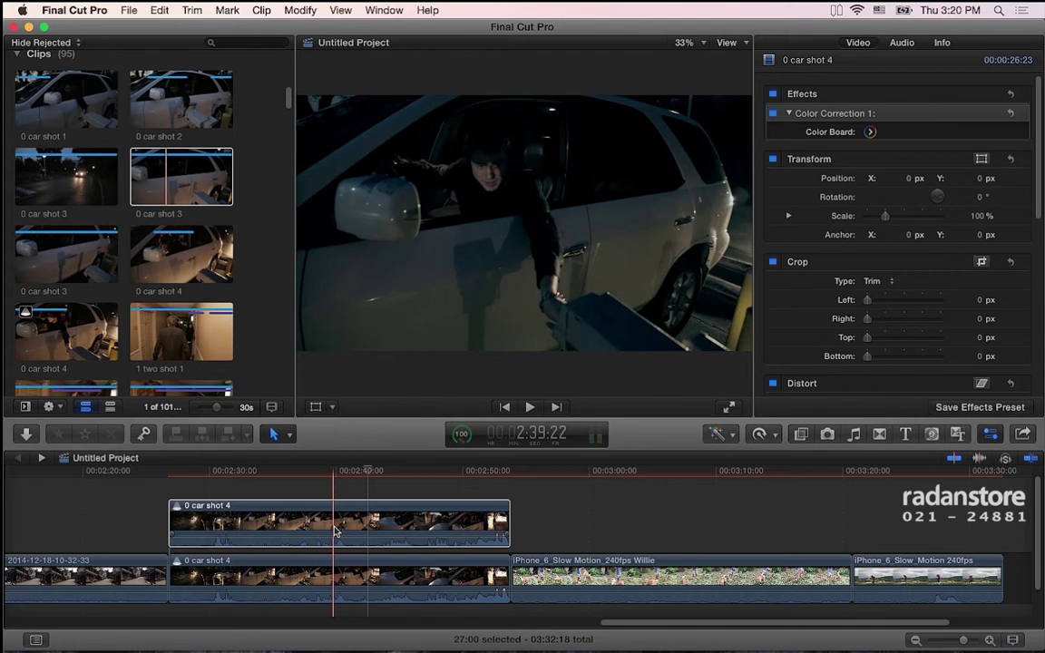
left_click(73, 10)
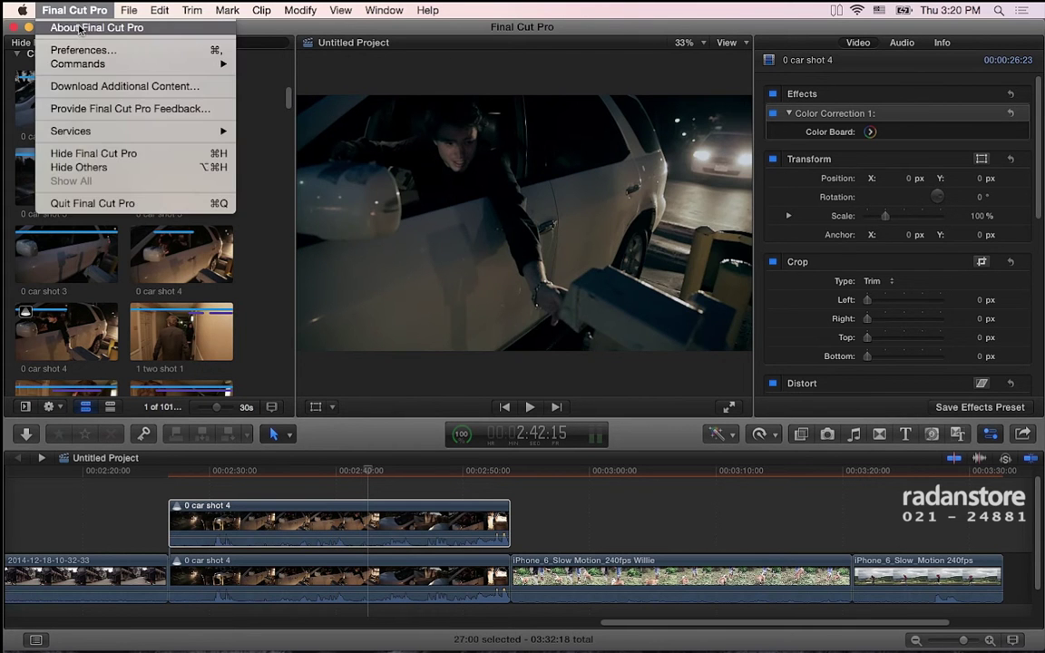
left_click(80, 28)
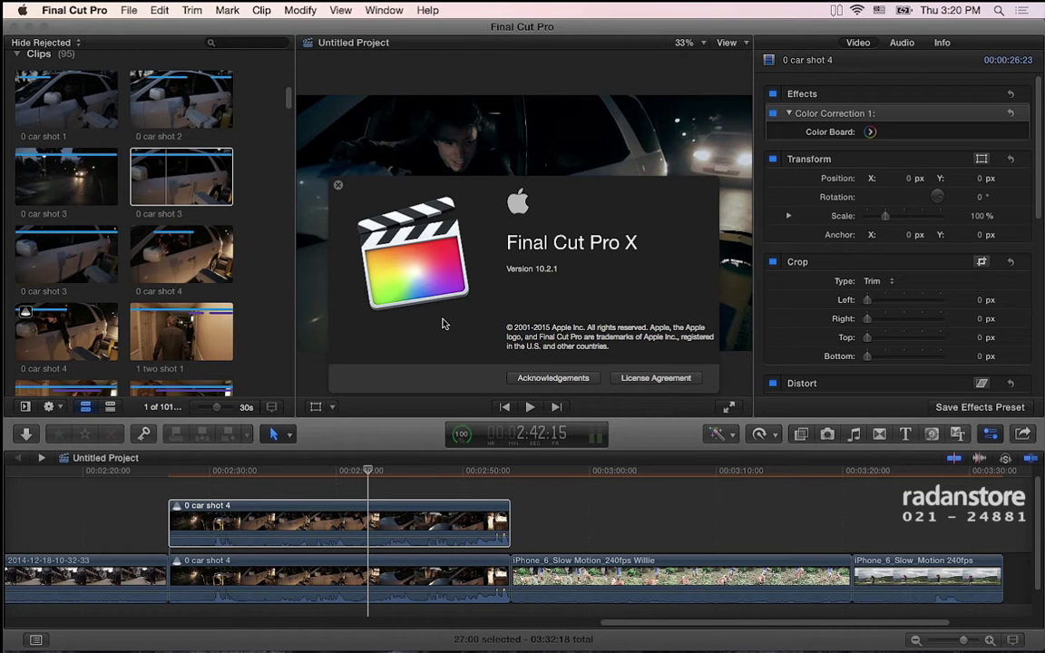
left_click(337, 184)
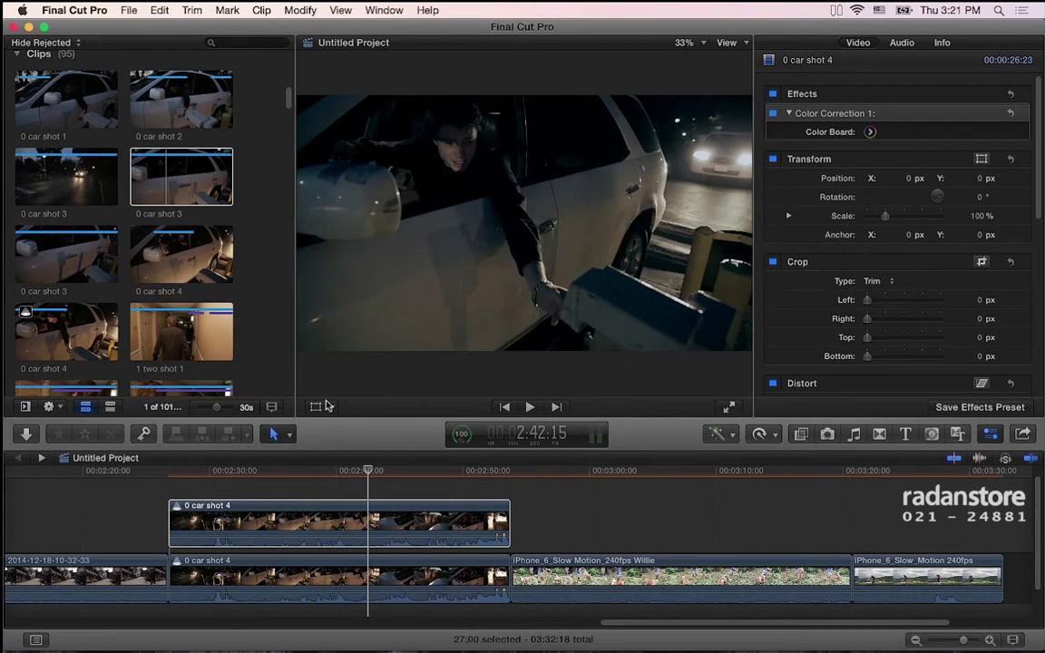
Scrub to the driver frame and finalize the connected car shot 4 audition, keeping its current pick
left_click(388, 485)
left_click_drag(387, 485, 357, 477)
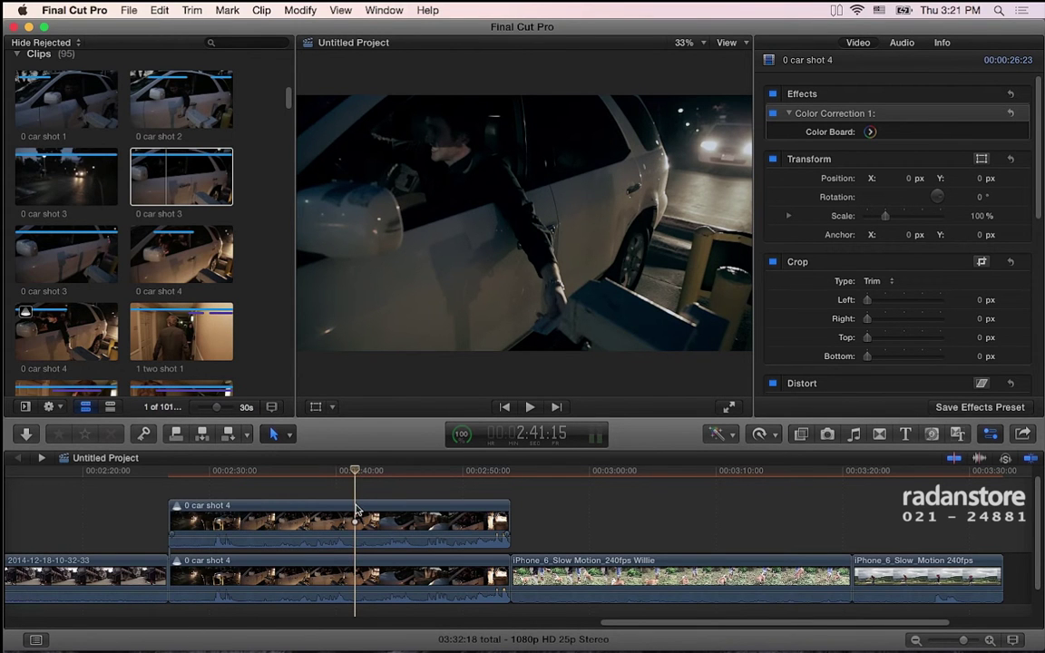
mouse_move(355, 472)
left_mouse_down()
mouse_move(373, 475)
mouse_move(364, 513)
left_mouse_up()
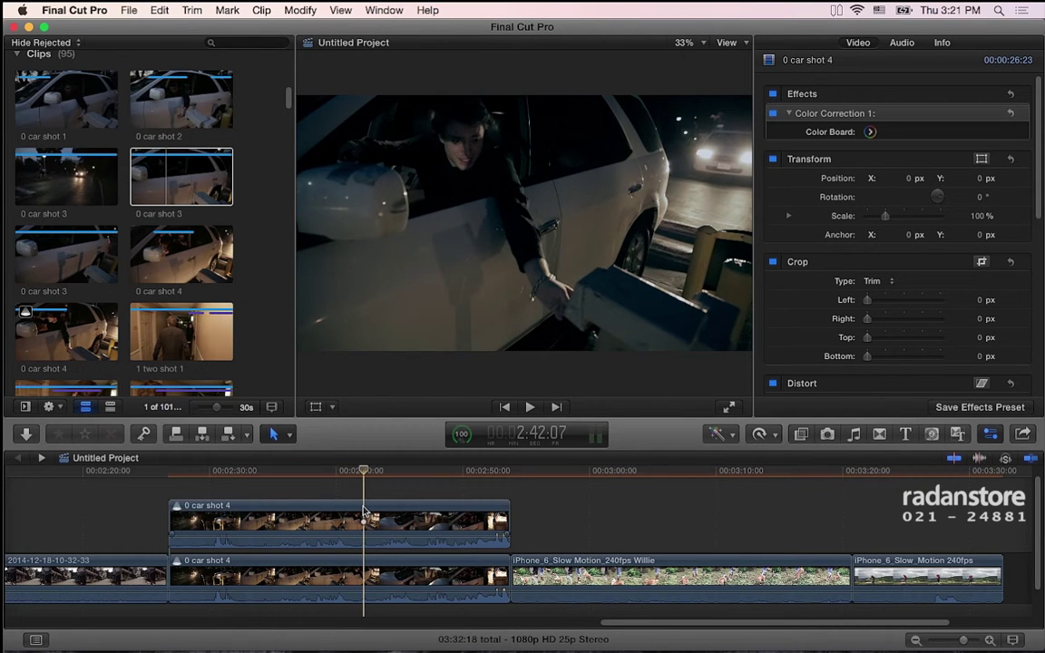
left_click(364, 513)
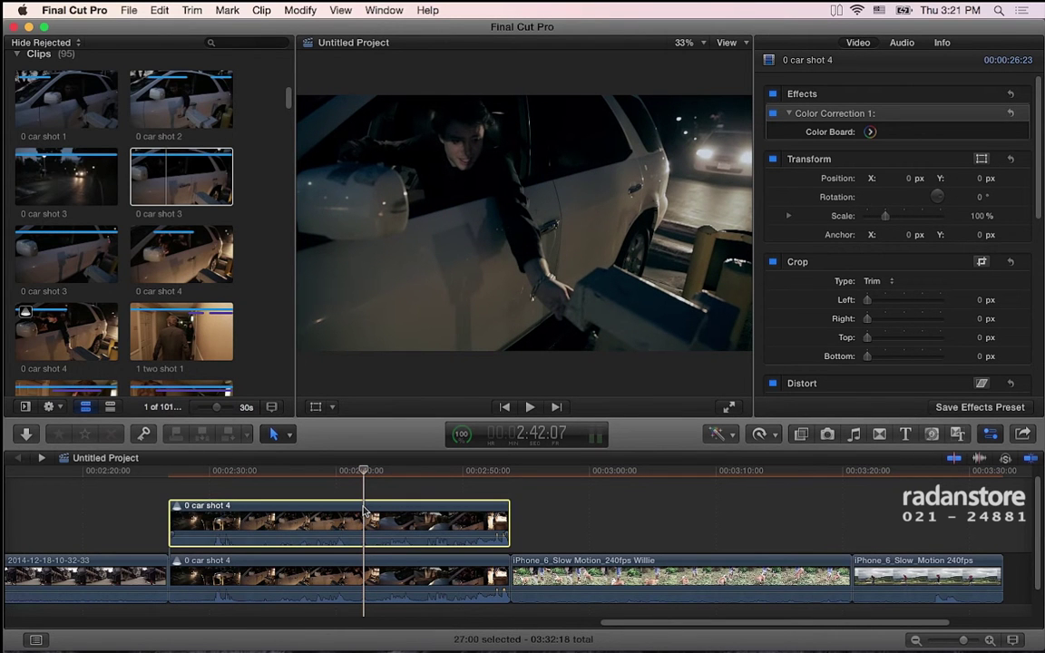
right_click(364, 513)
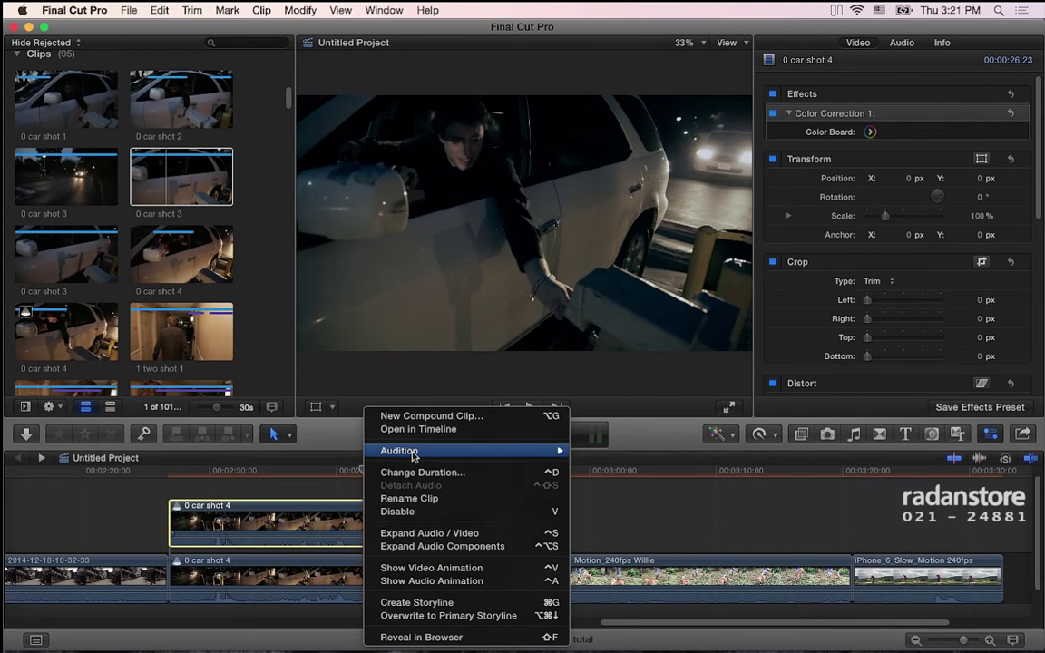
mouse_move(412, 454)
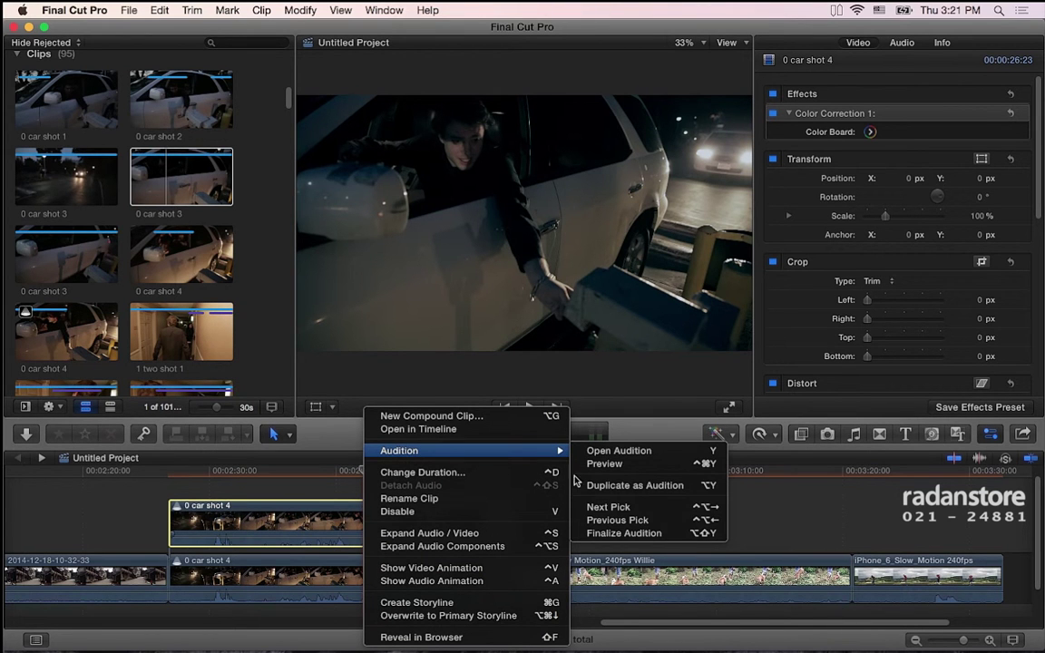
left_click(626, 534)
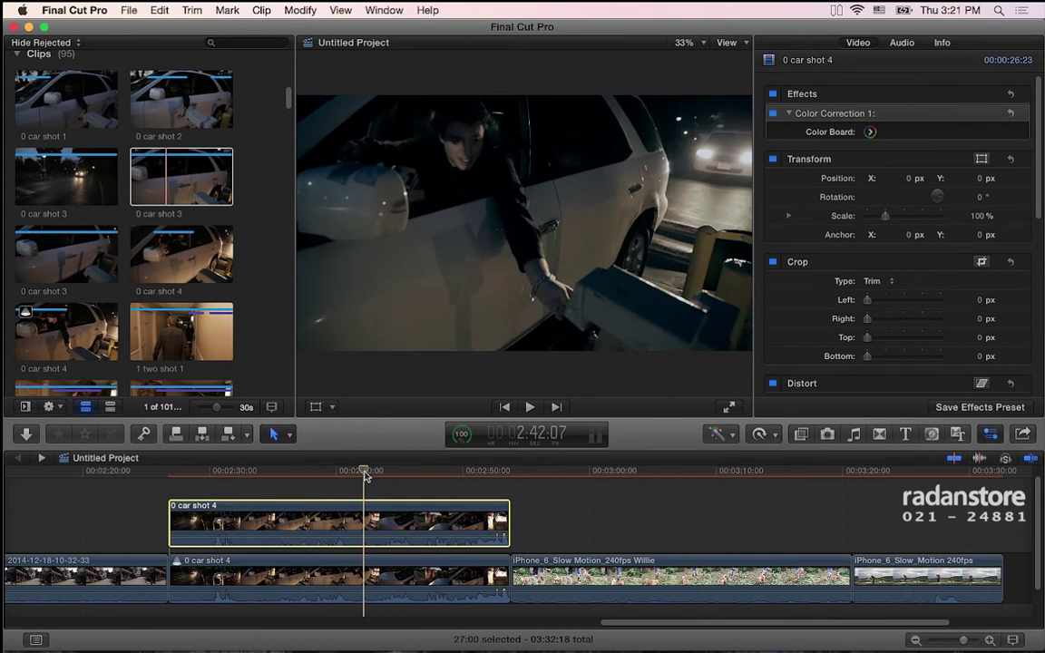
Move the connected car shot 4 copy after the audition, then cycle the storyline audition's picks to car shot 2
left_click_drag(372, 521, 557, 523)
left_click(291, 572)
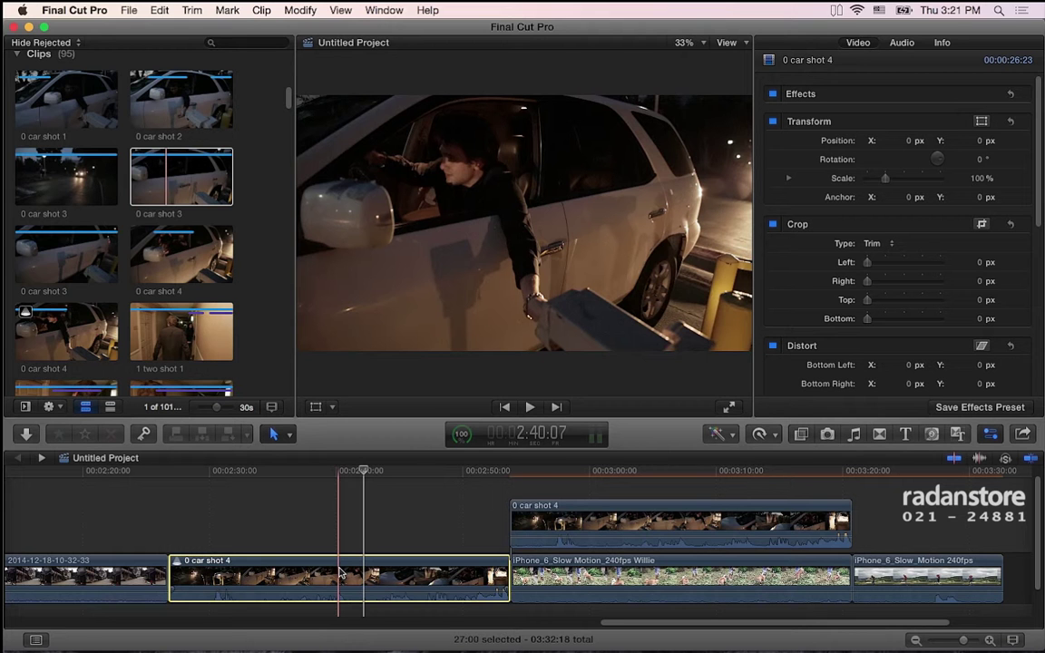
key("super+z")
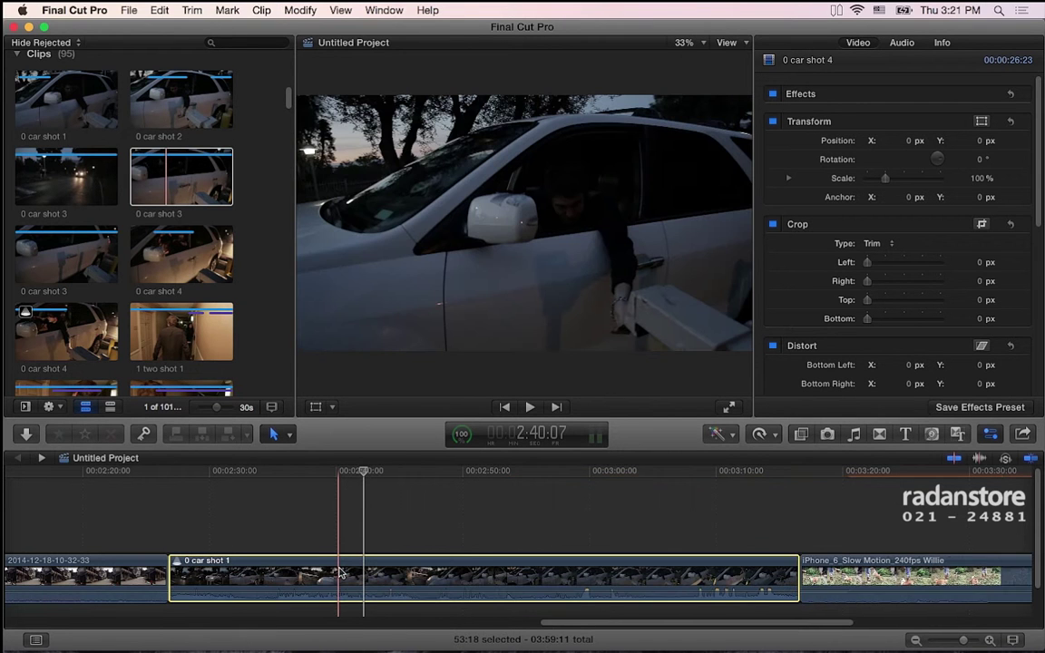
key("shift+super+z")
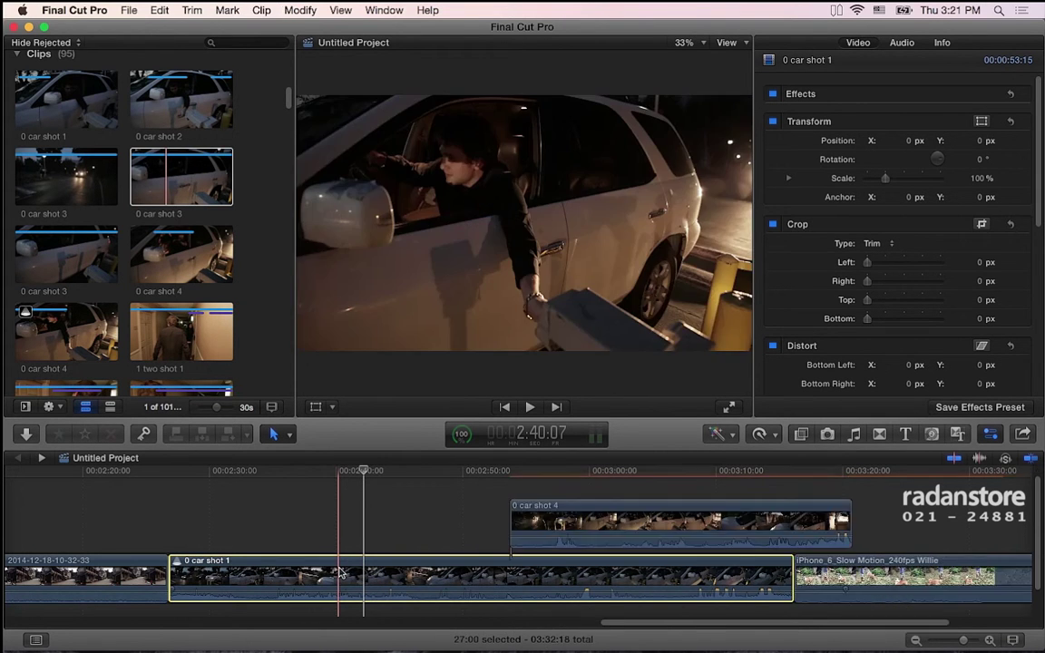
key("super+z")
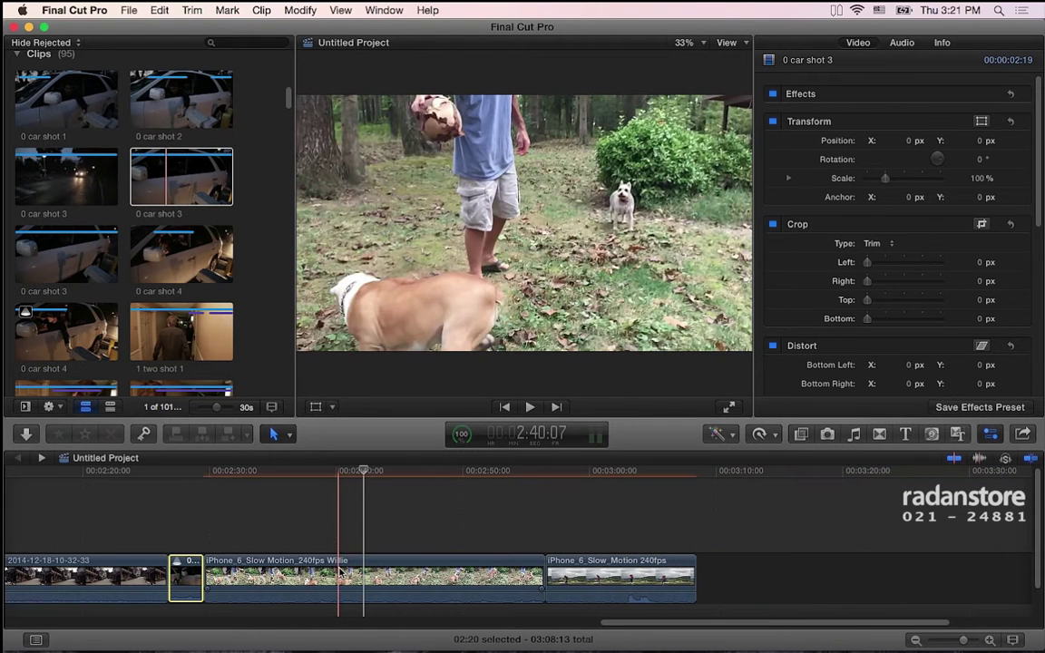
key("shift+super+z")
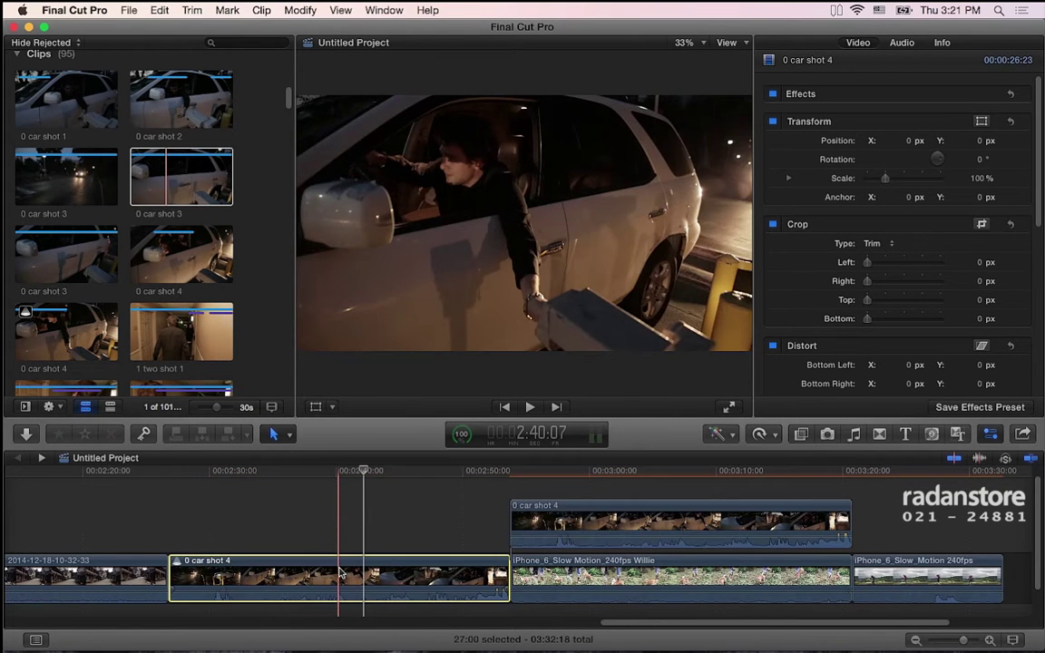
key("super+z")
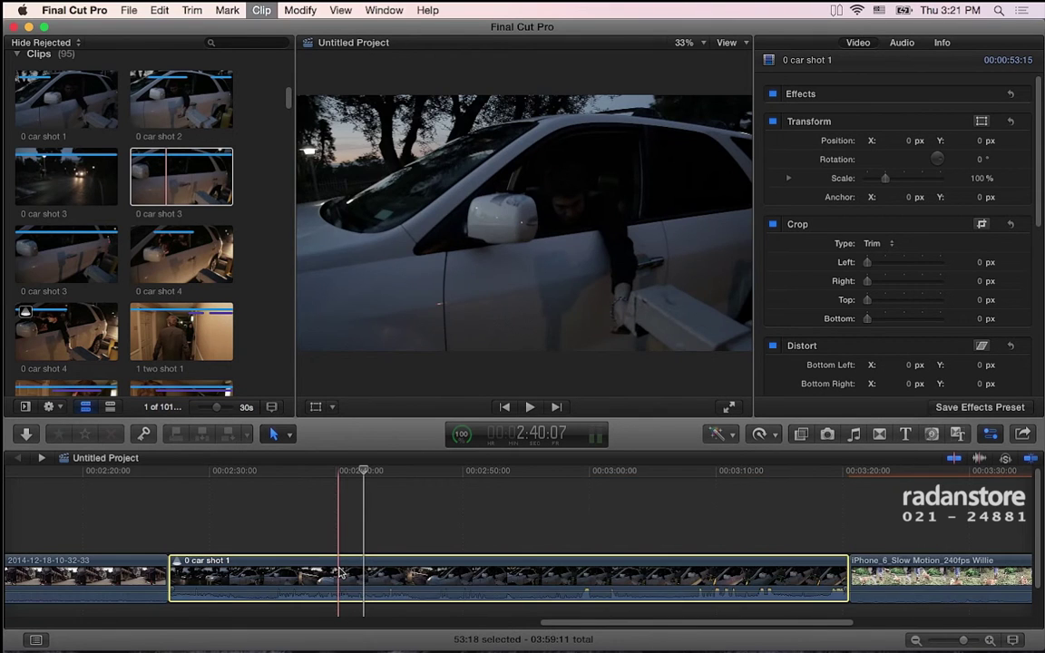
key("super+z")
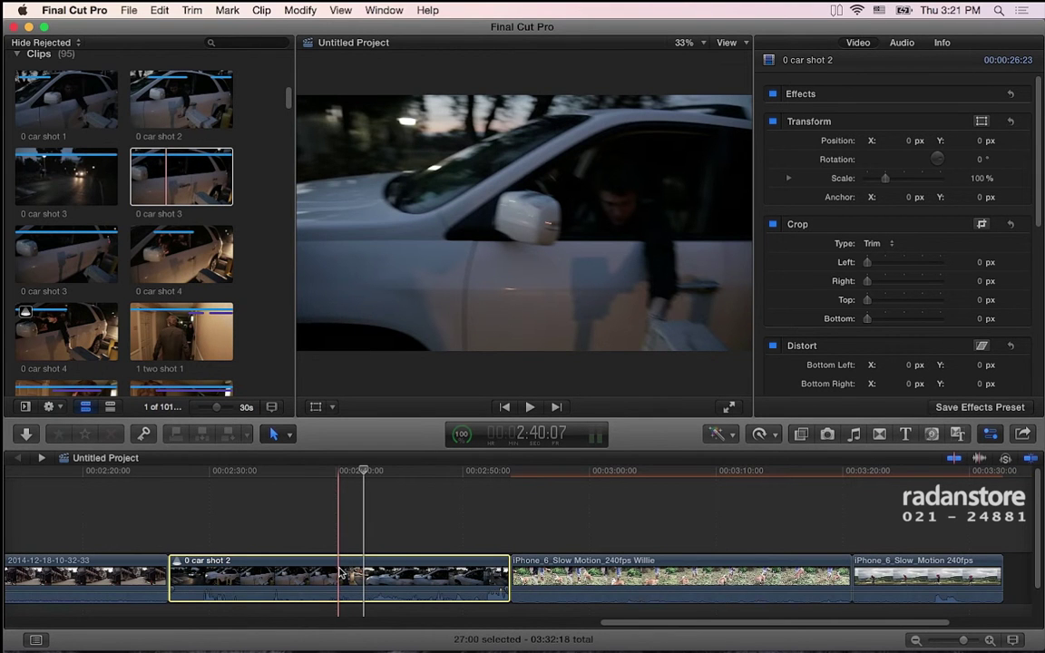
Advance the storyline audition to its next pick, car shot 1, with Clip > Audition > Next Pick
scroll(345, 553, "down", 2)
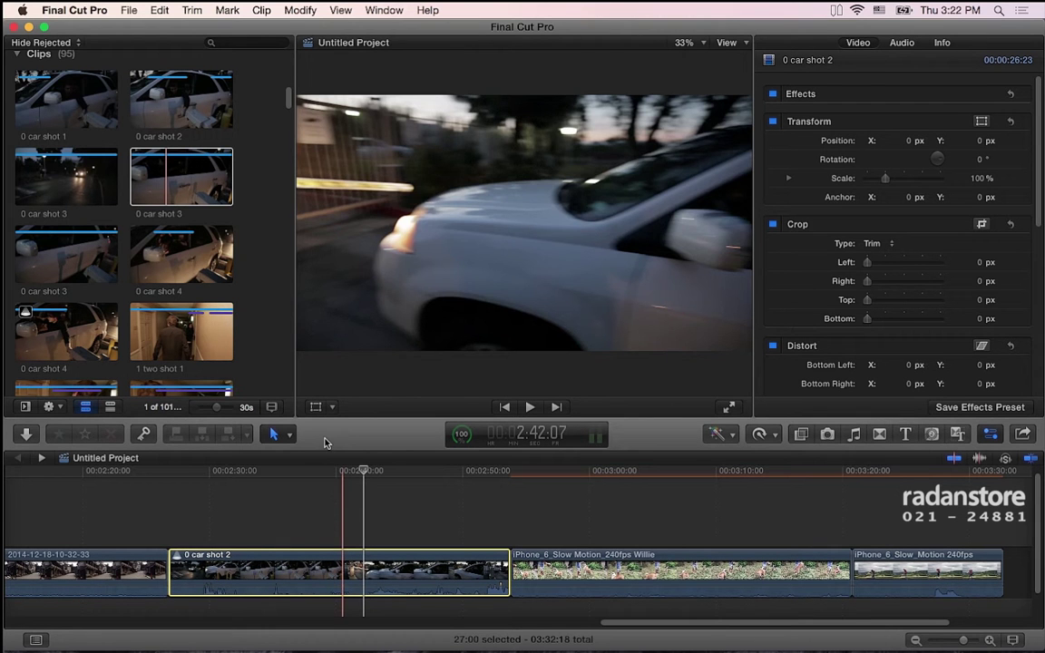
left_click(300, 10)
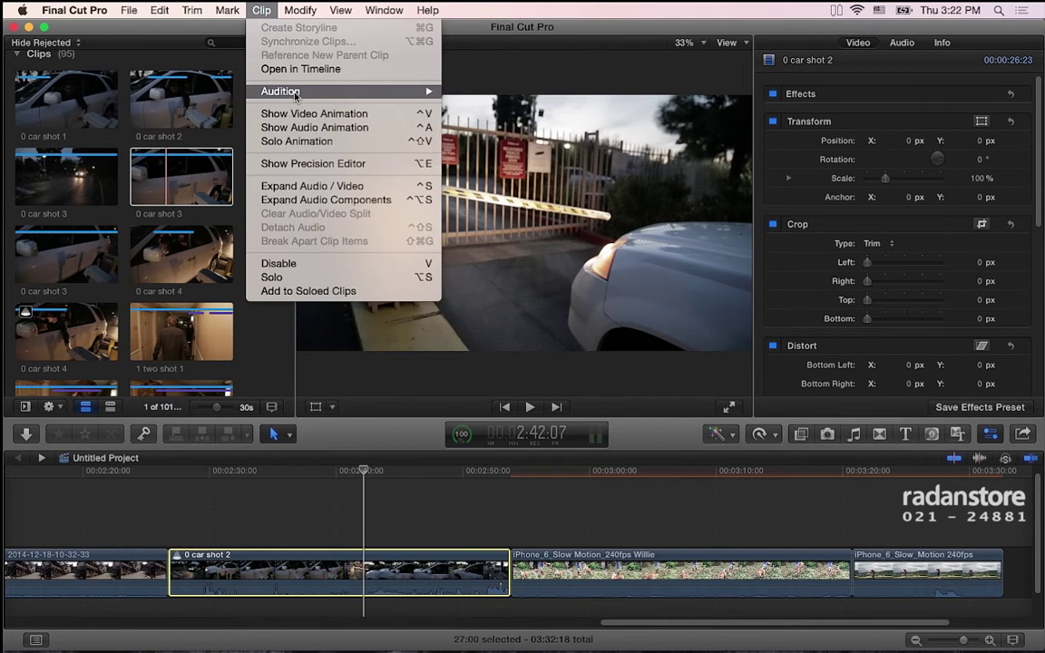
mouse_move(294, 95)
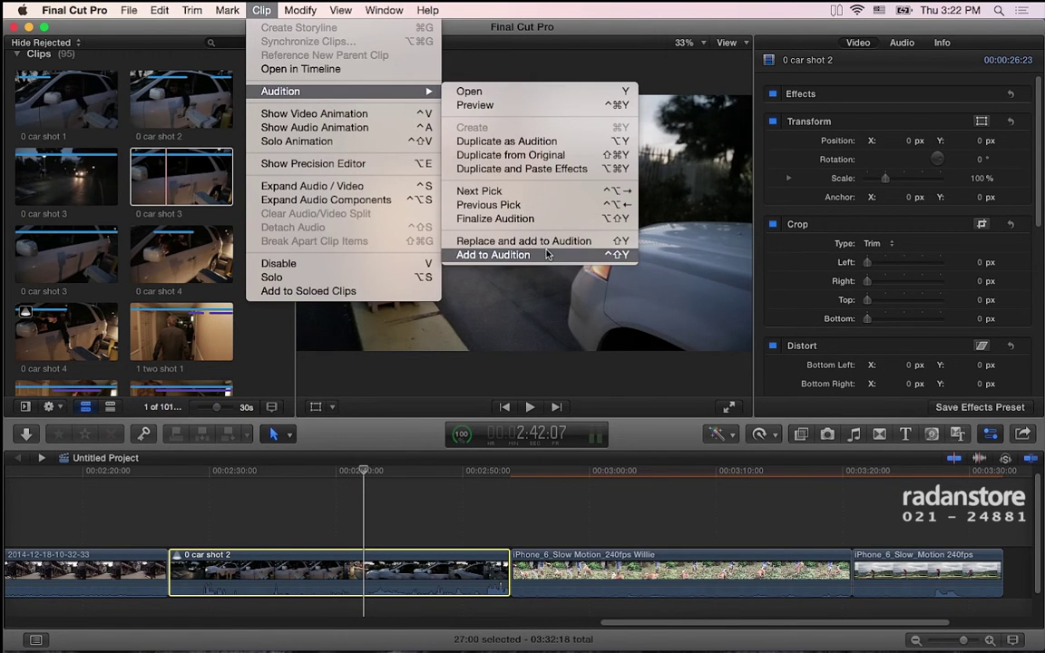
left_click(552, 194)
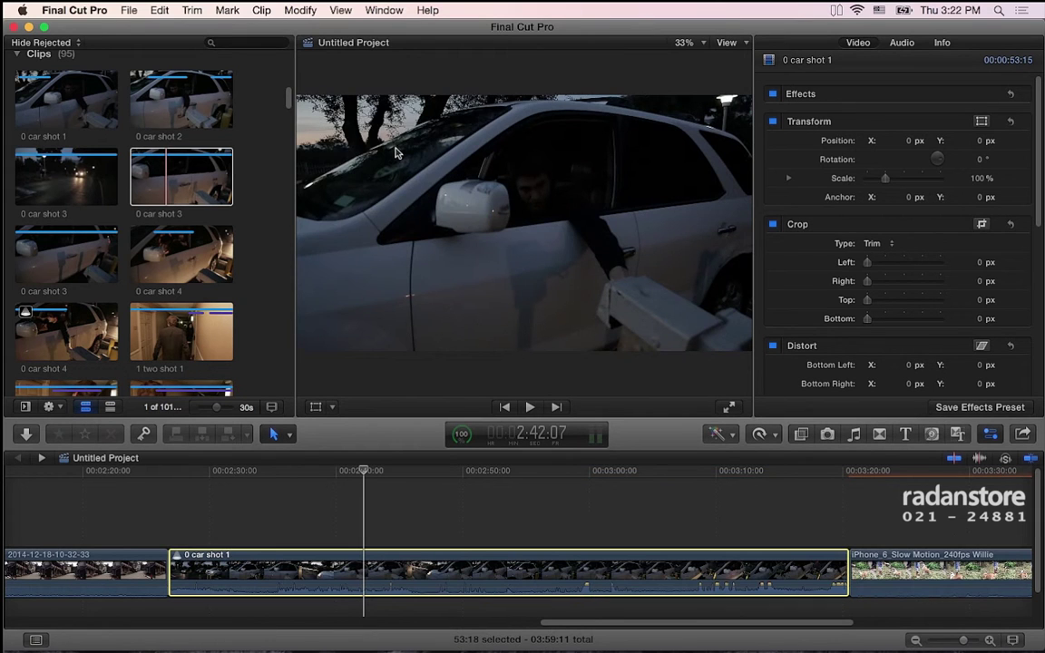
Review the audition's picks and close them, keeping car shot 1
left_click(259, 10)
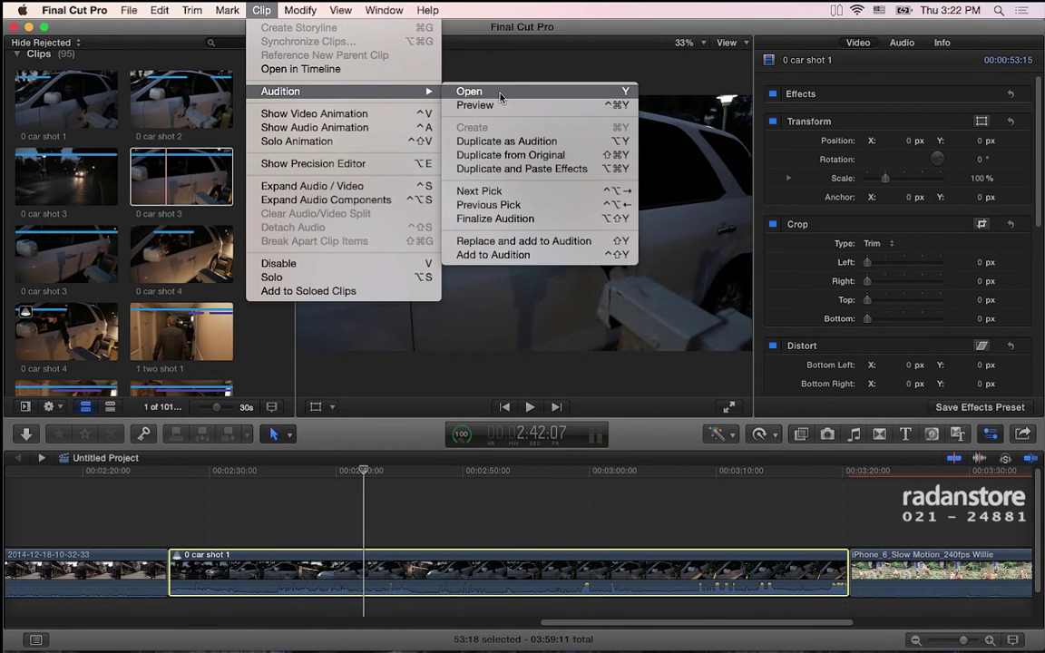
left_click(504, 105)
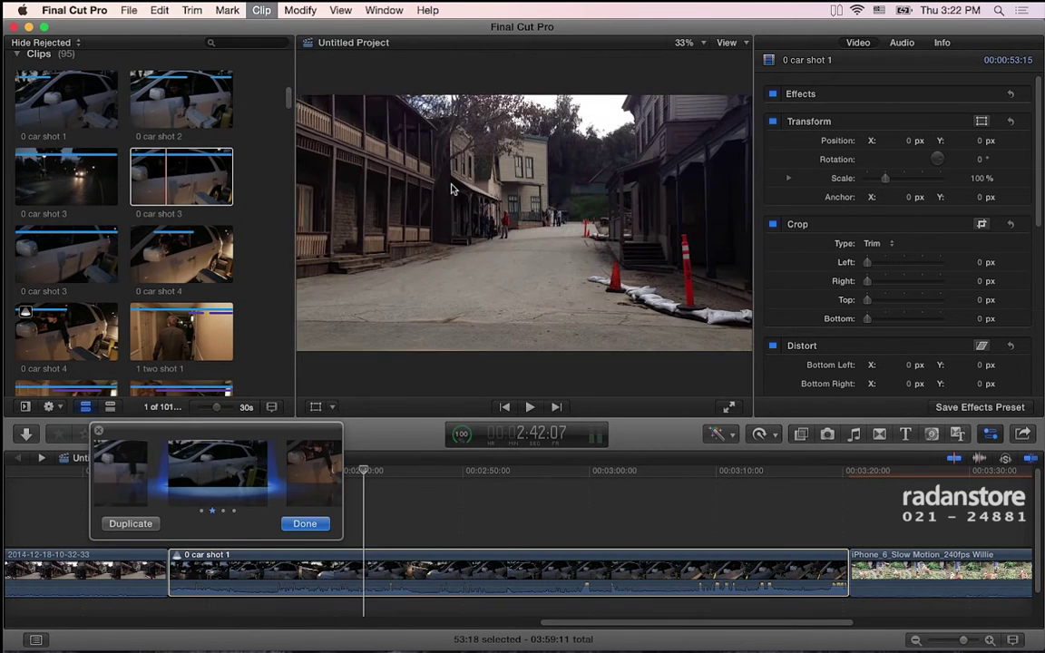
left_click(305, 524)
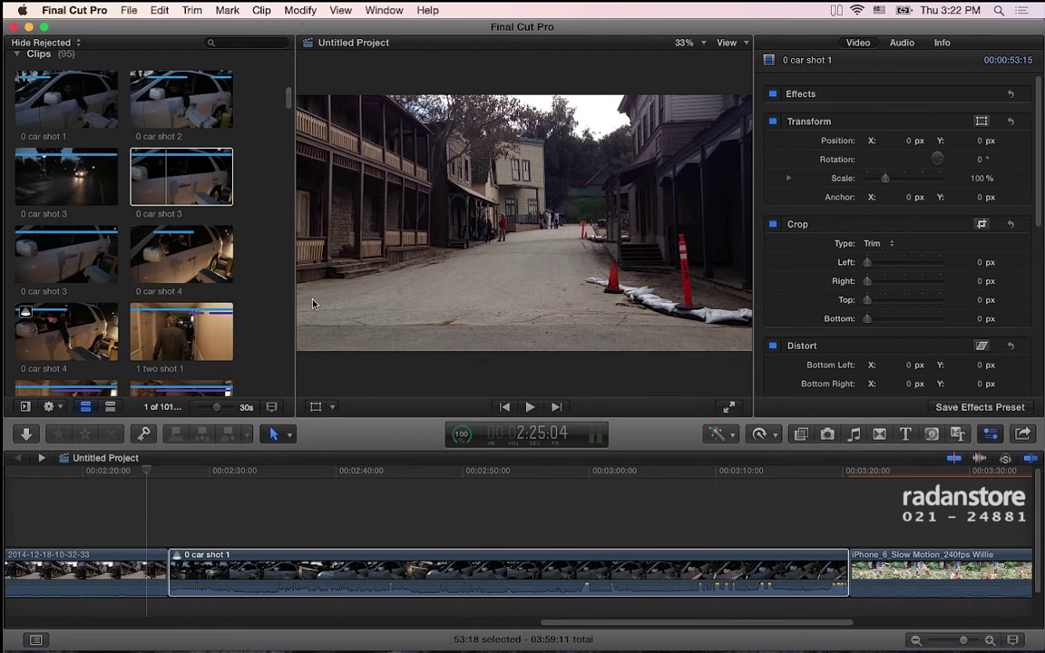
left_click(290, 10)
mouse_move(262, 10)
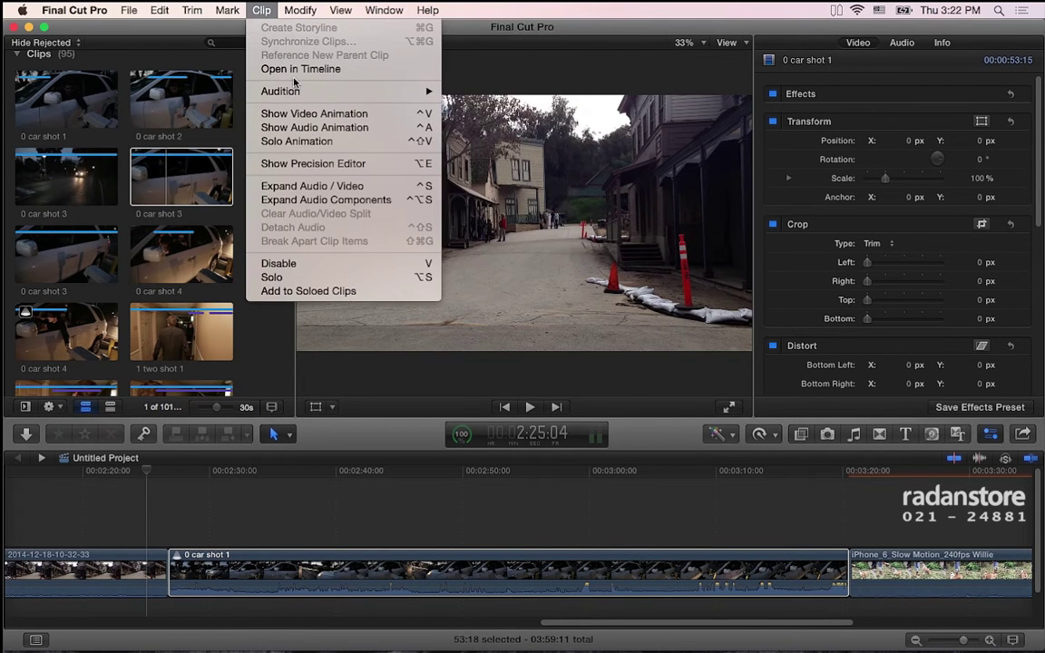
mouse_move(288, 91)
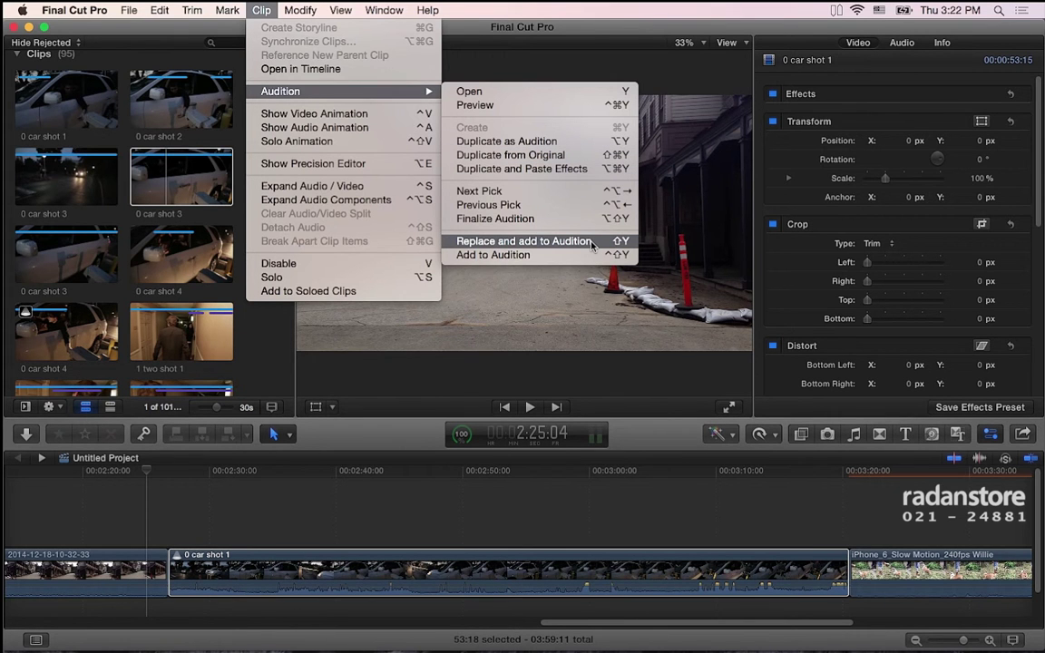
left_click(324, 463)
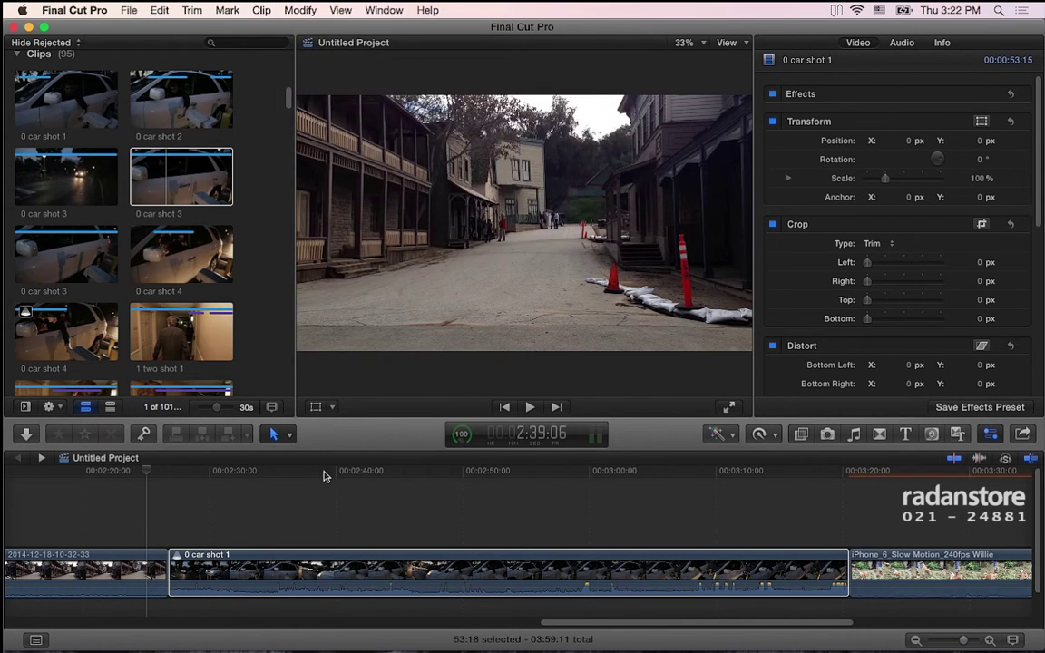
left_click(323, 472)
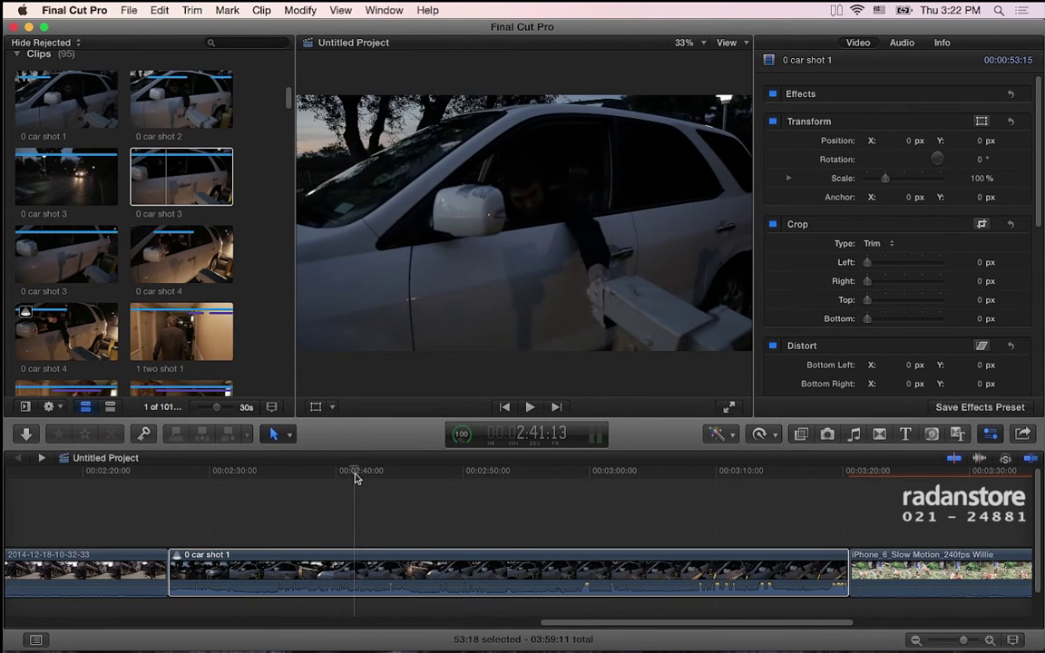
Cycle the storyline audition's picks back toward car shot 4
key("ctrl+Right")
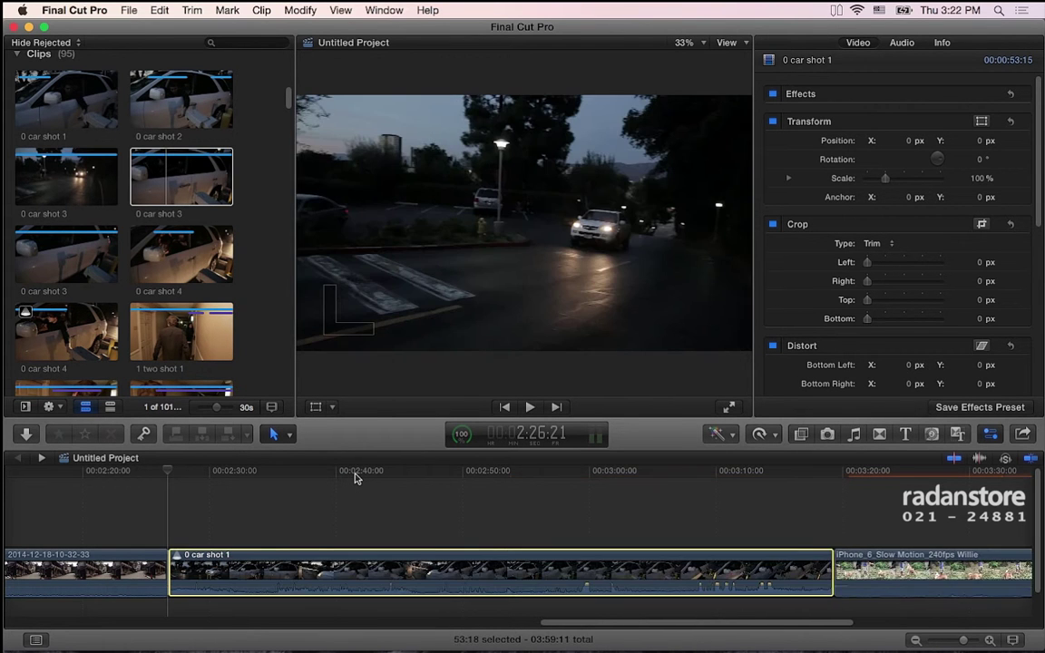
key("ctrl+Right")
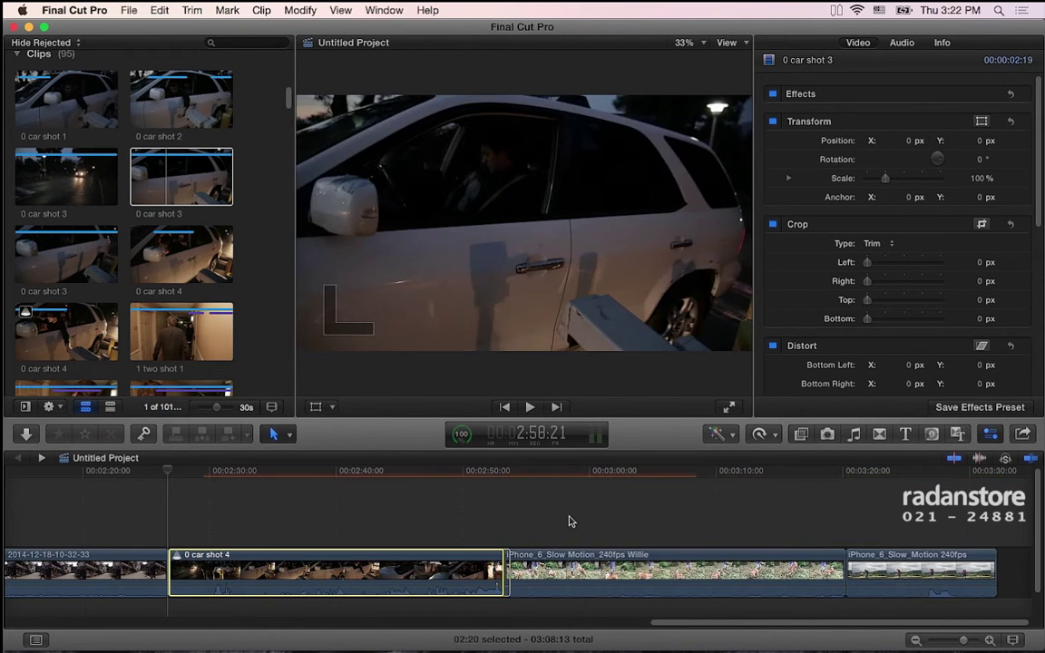
key("ctrl+Right")
key("ctrl+Right")
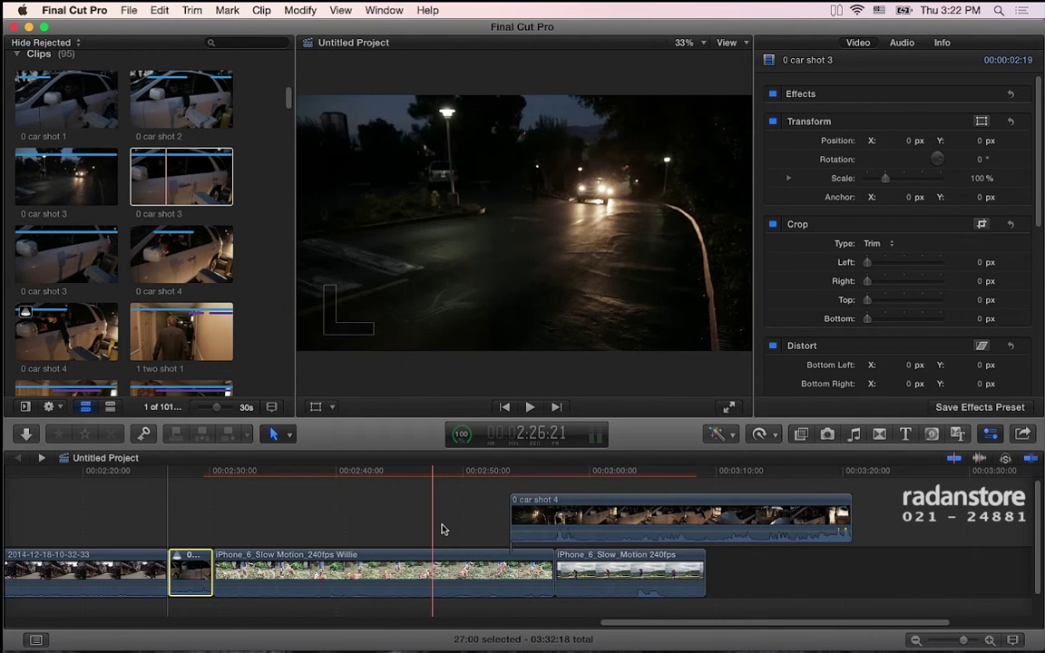
Move the color-corrected connected copy back above the audition and apply Duplicate from Original to it
mouse_move(545, 517)
left_mouse_down()
mouse_move(259, 520)
mouse_move(330, 481)
left_mouse_up()
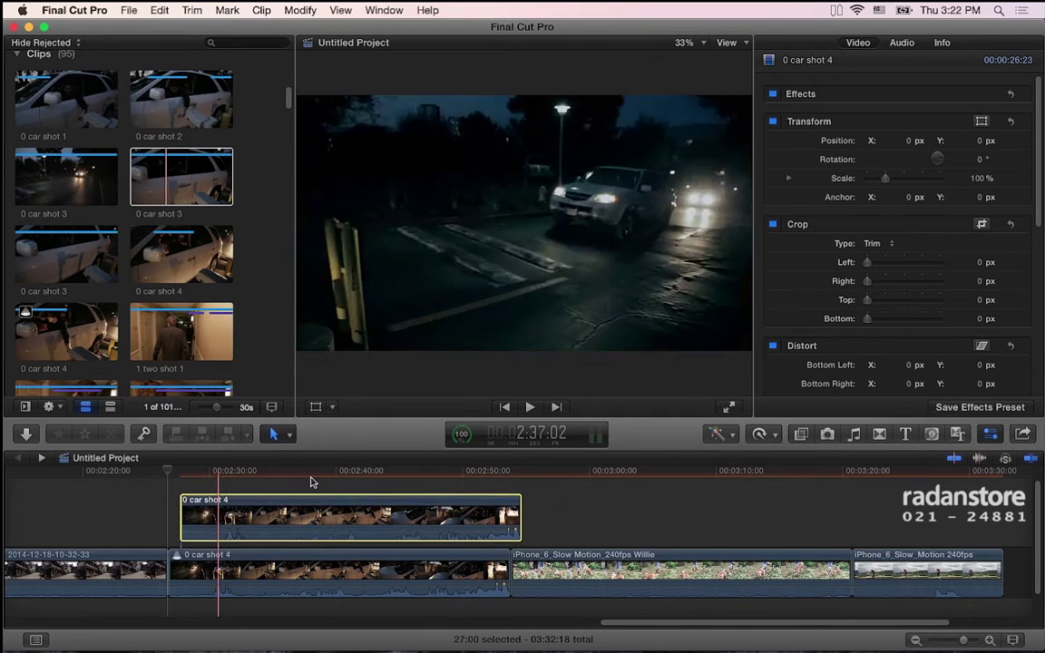
left_click(370, 488)
left_click(371, 508)
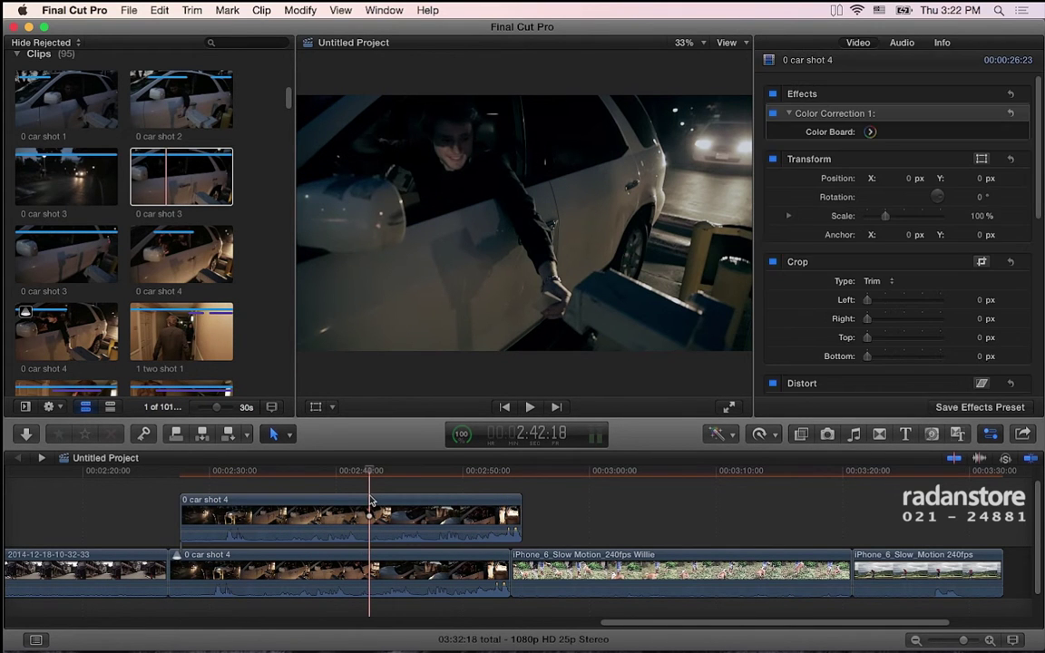
left_click(283, 11)
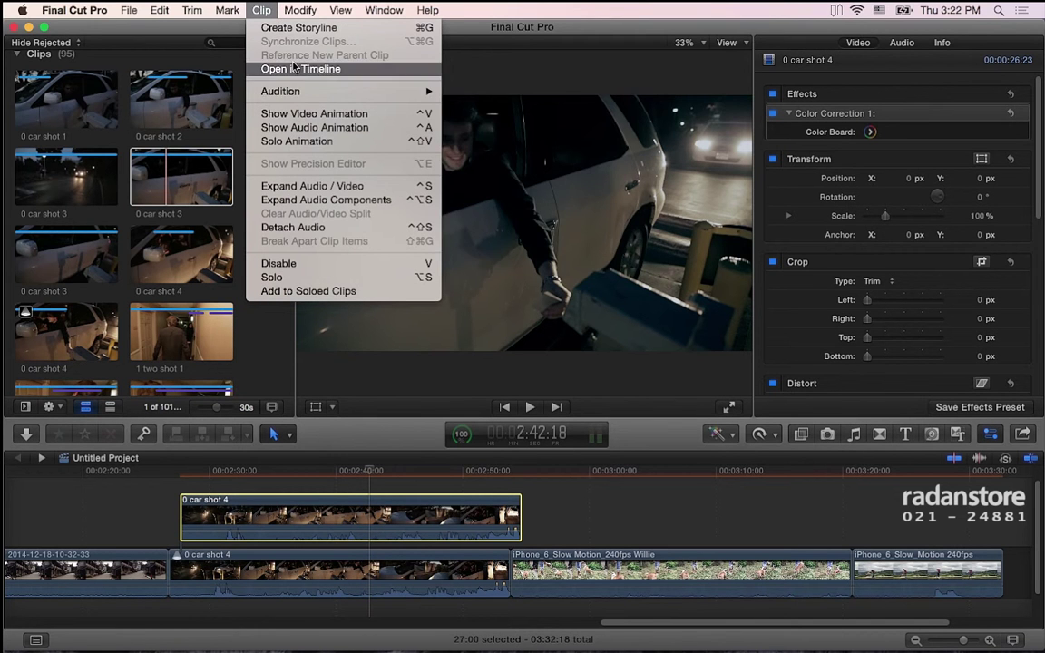
left_click(495, 141)
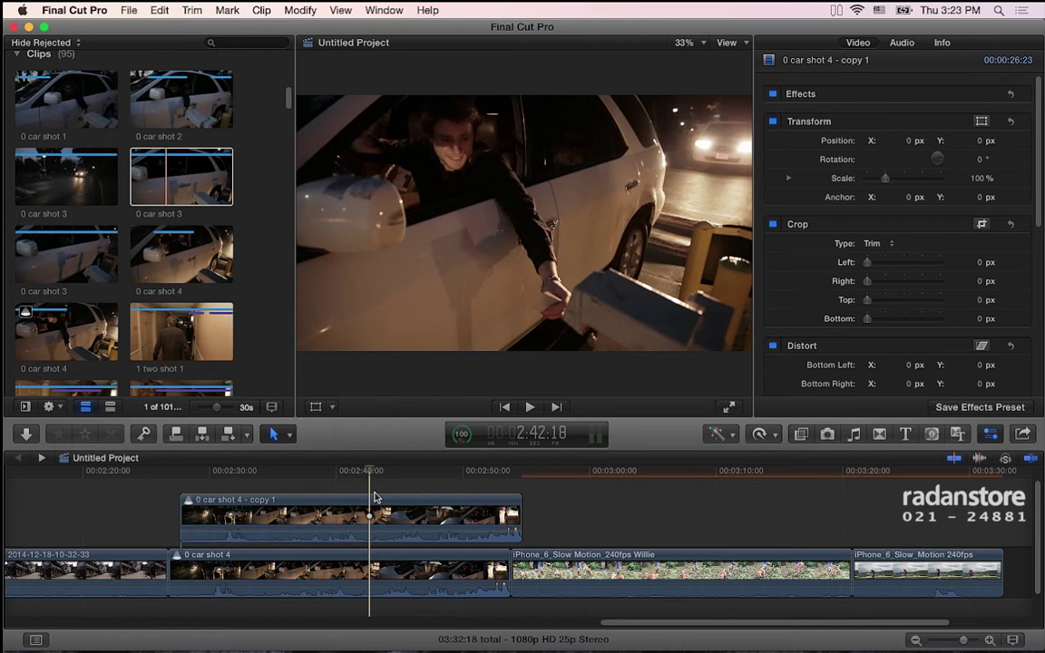
scroll(377, 508, "down", 2)
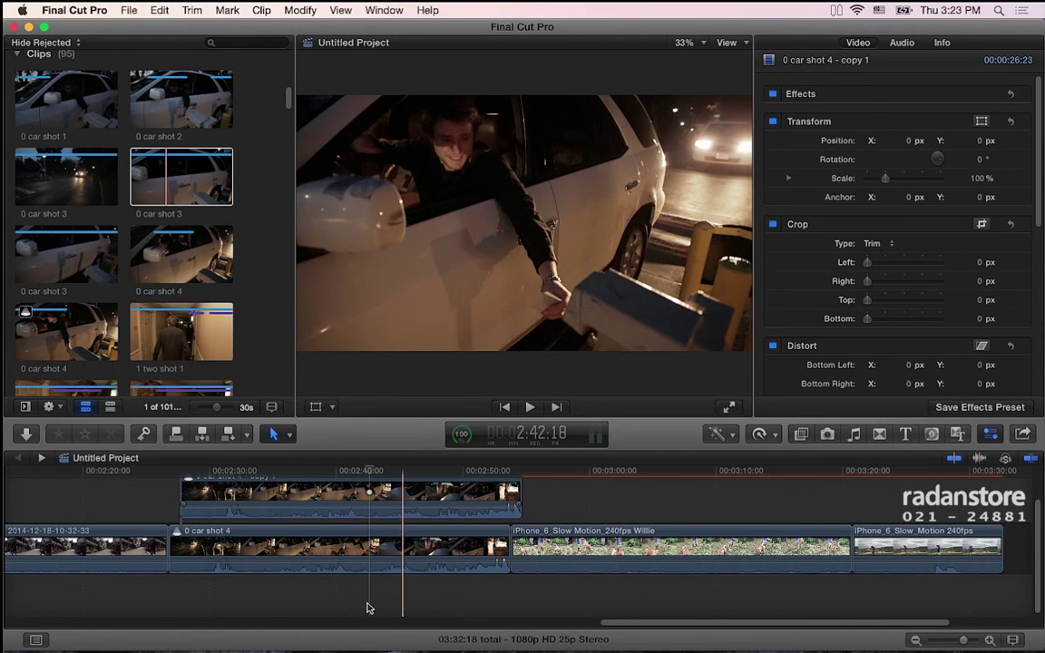